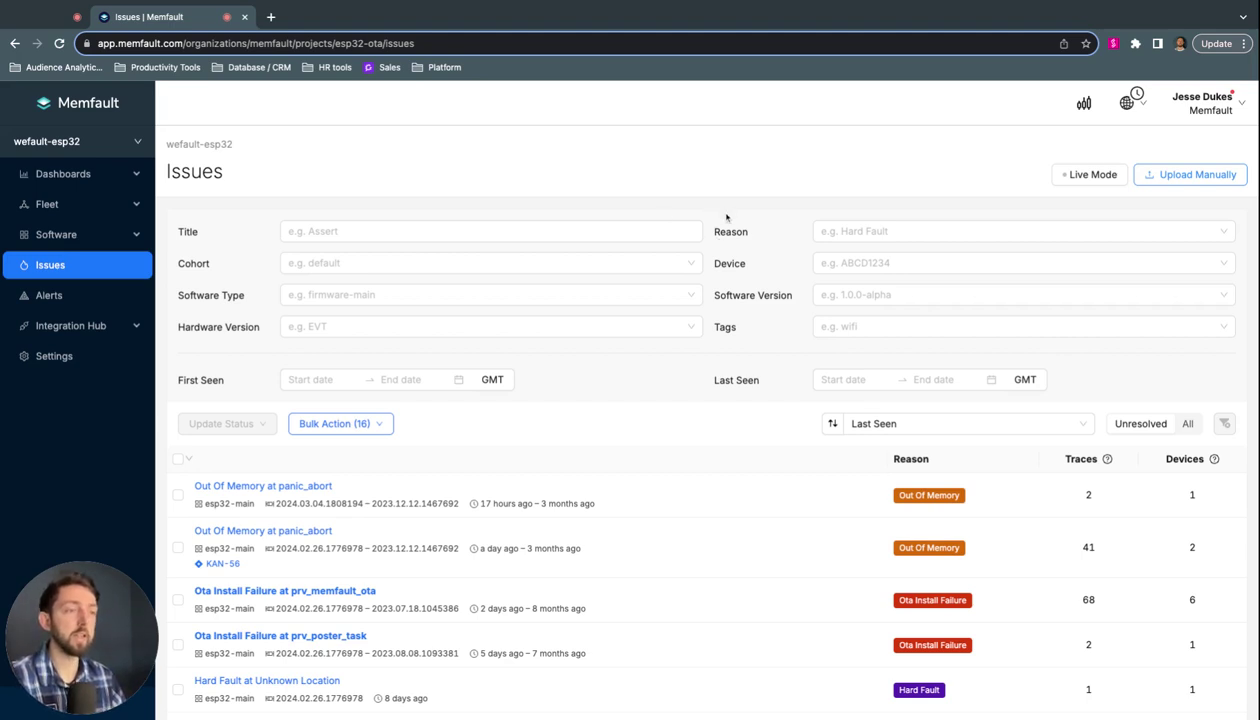
# - Browse the issues list and open the Out Of Memory at panic_abort issue that is linked to KAN-56
pyautogui.scroll(-3, 726, 217)
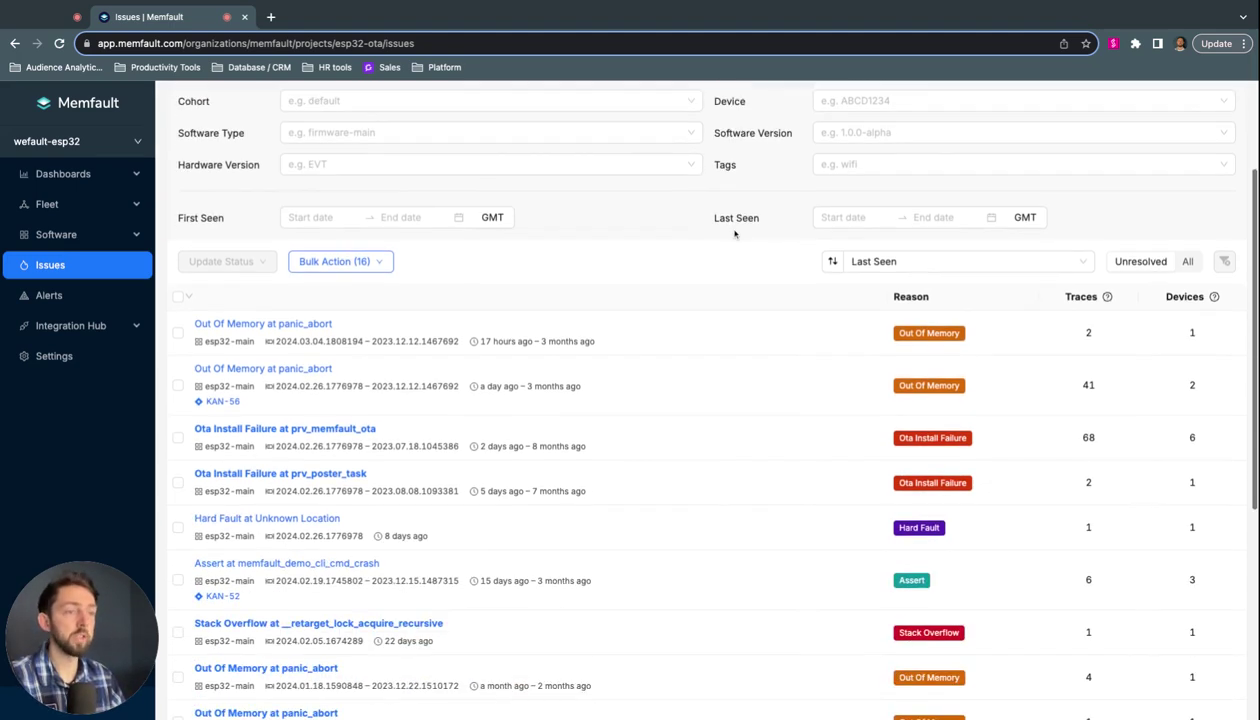
pyautogui.scroll(-1, 734, 233)
pyautogui.scroll(-1, 731, 270)
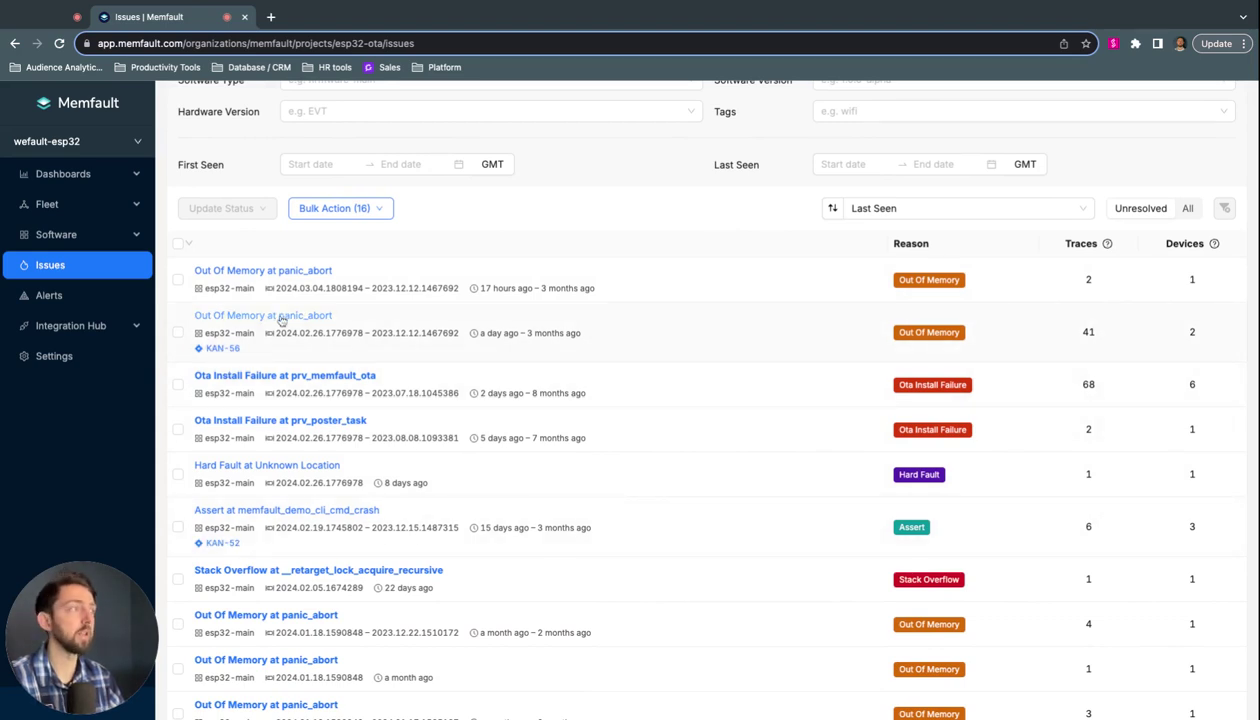
pyautogui.scroll(3, 368, 331)
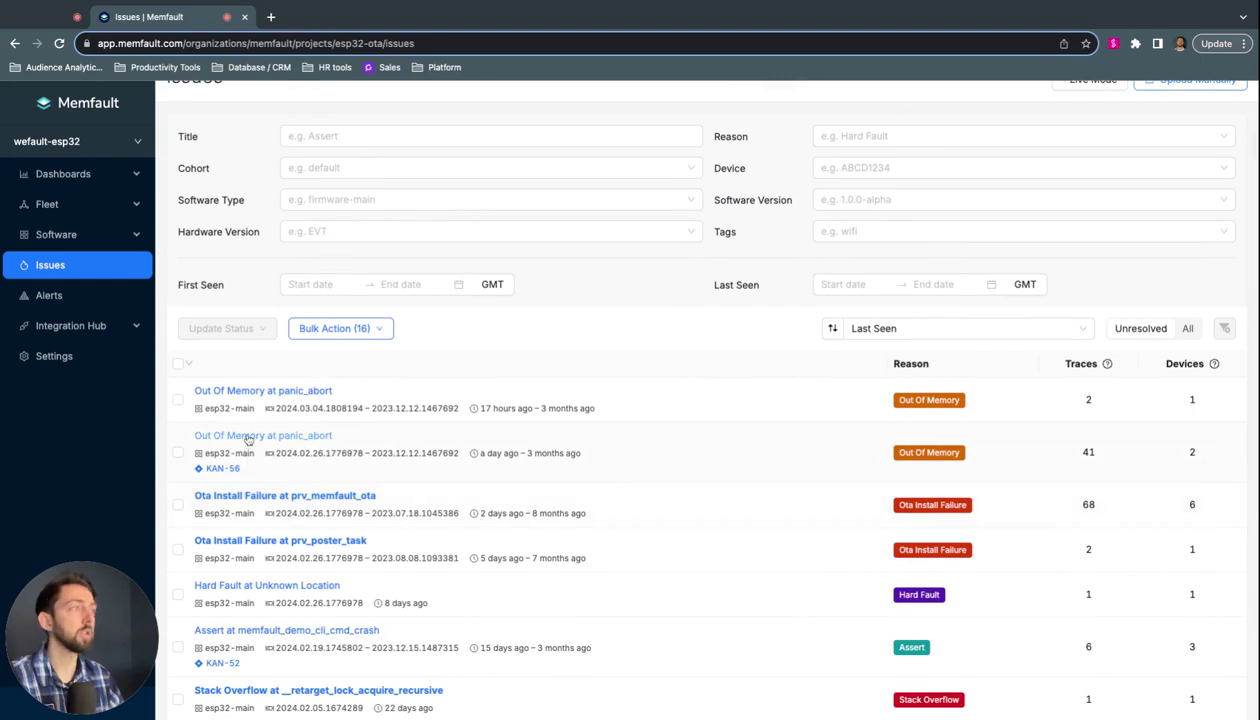
pyautogui.click(249, 437)
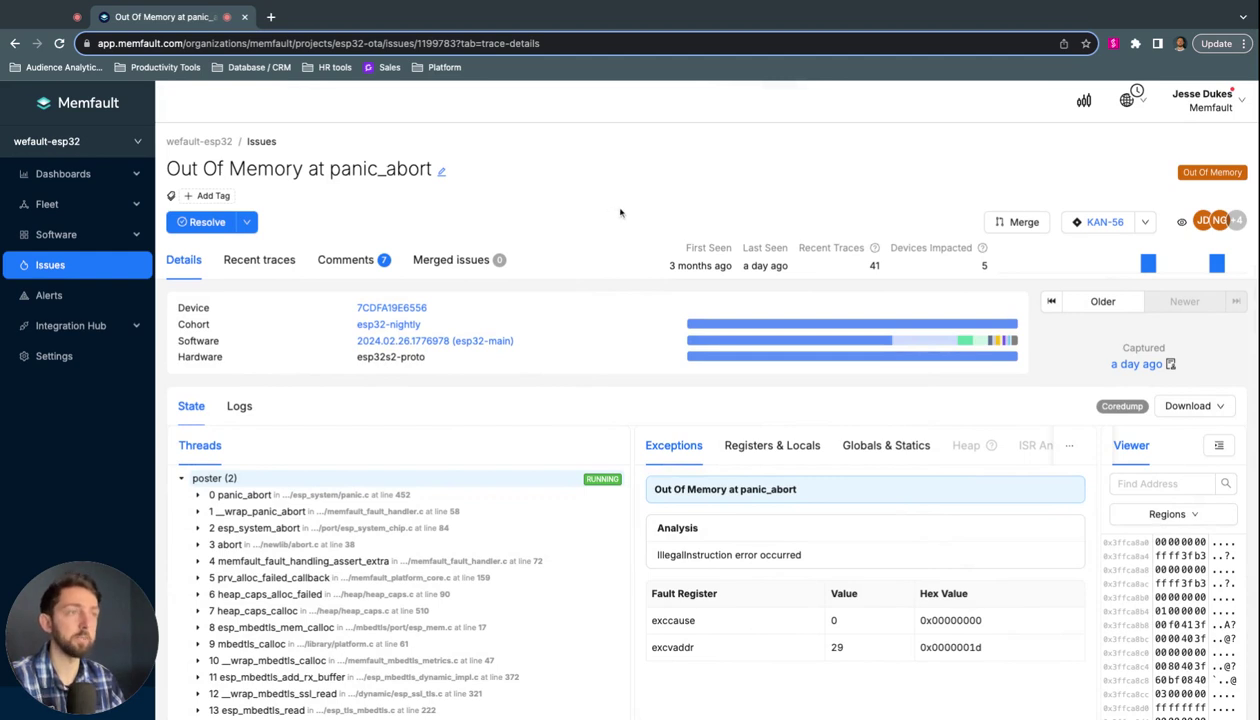
pyautogui.scroll(-1, 622, 211)
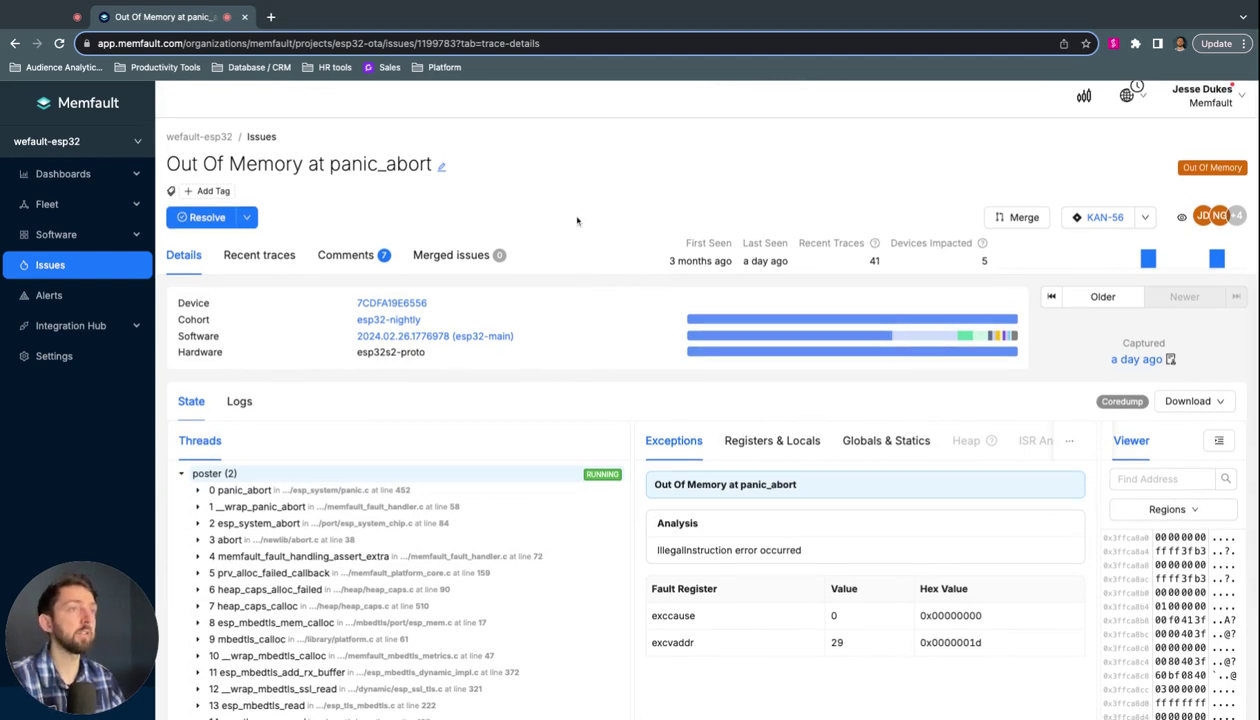
pyautogui.scroll(1, 577, 219)
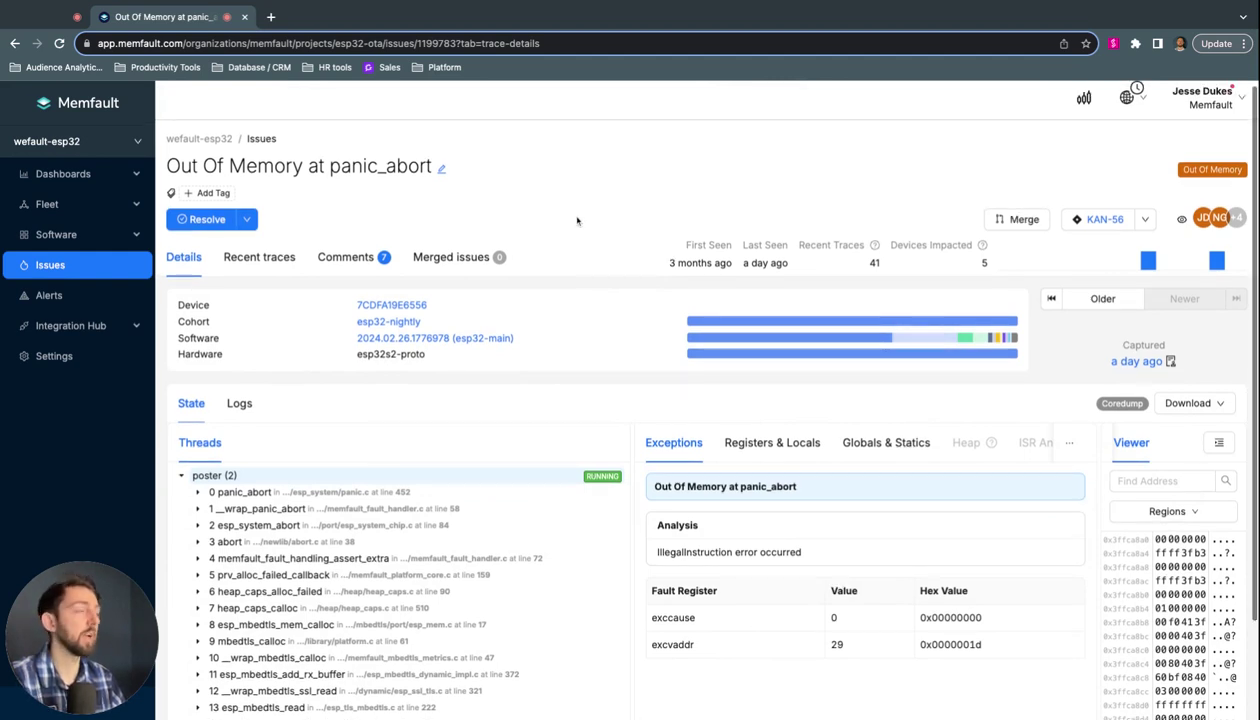
# - Open the linked Jira ticket KAN-56 and set its status to Done
pyautogui.click(1105, 221)
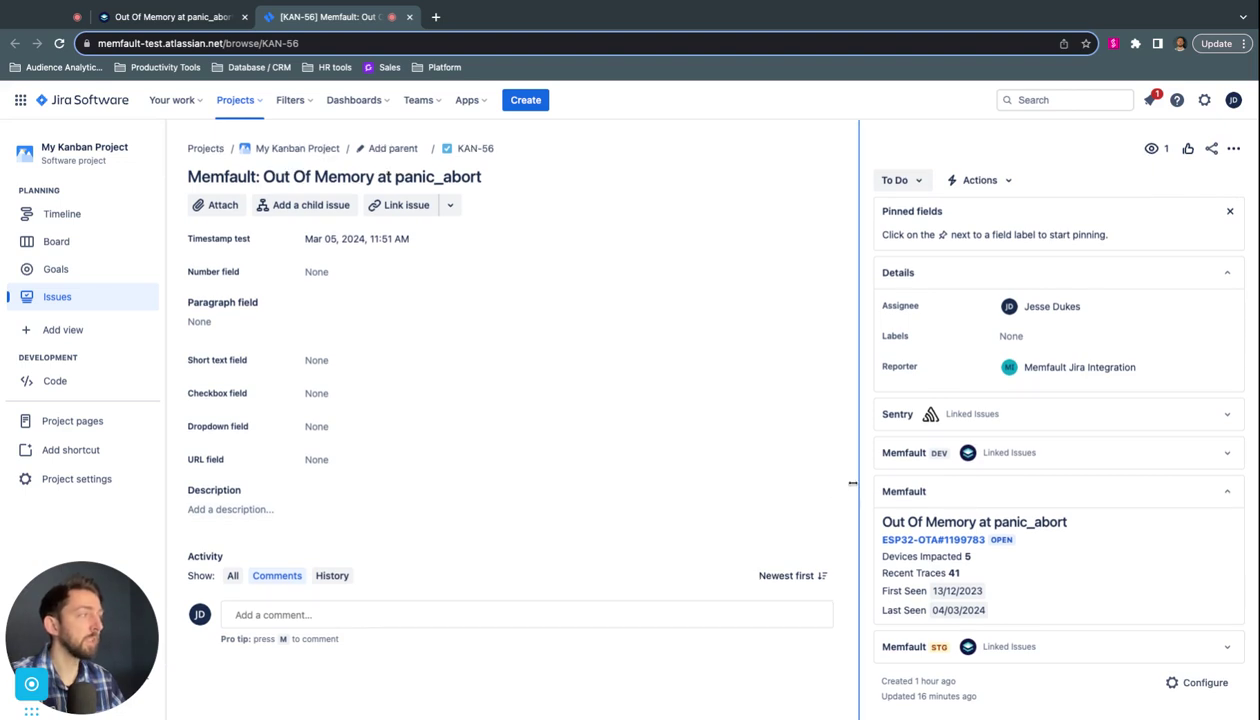
pyautogui.click(913, 182)
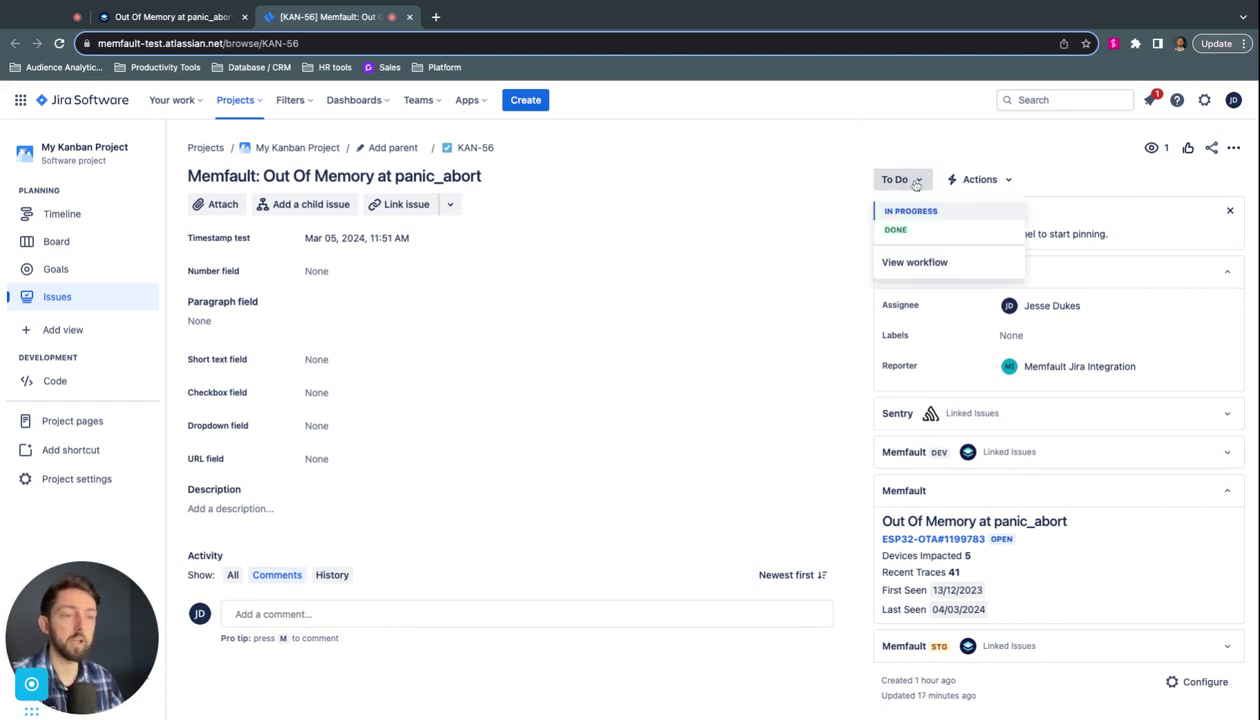
pyautogui.click(910, 231)
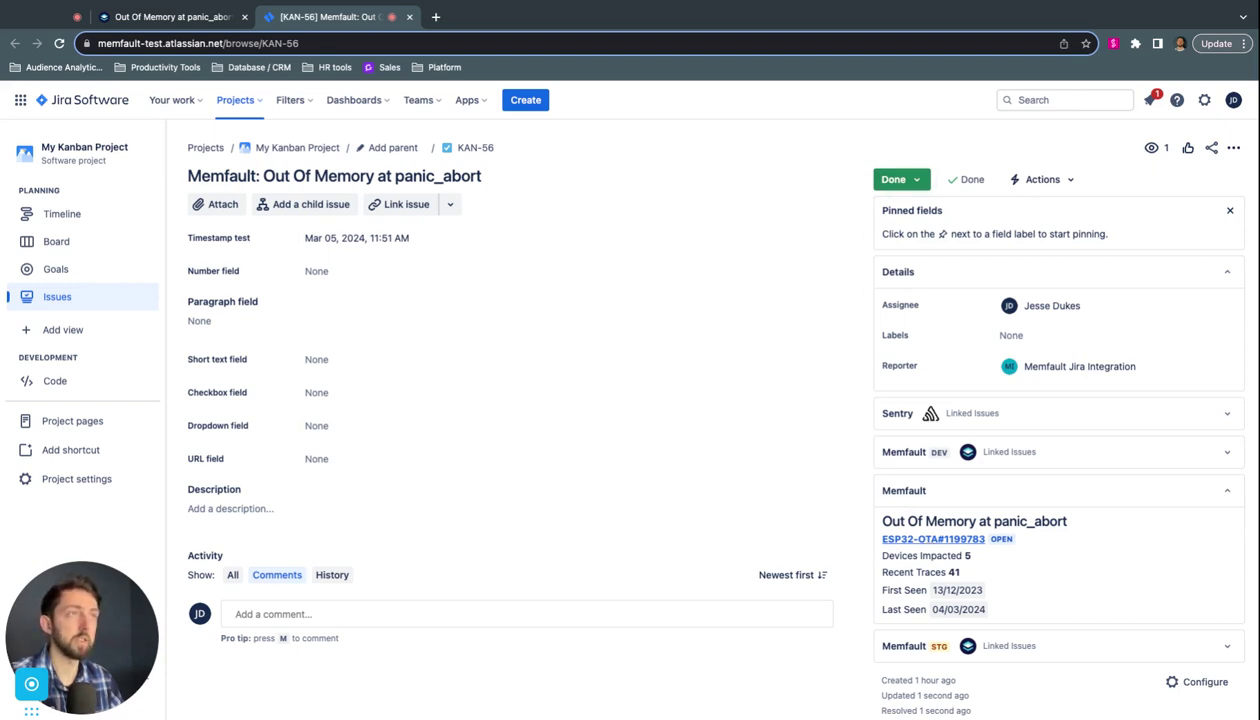
# - Return to Memfault through the ticket's linked issue ESP32-OTA#1199783, check its status, and look through the project's unresolved issues
pyautogui.click(933, 539)
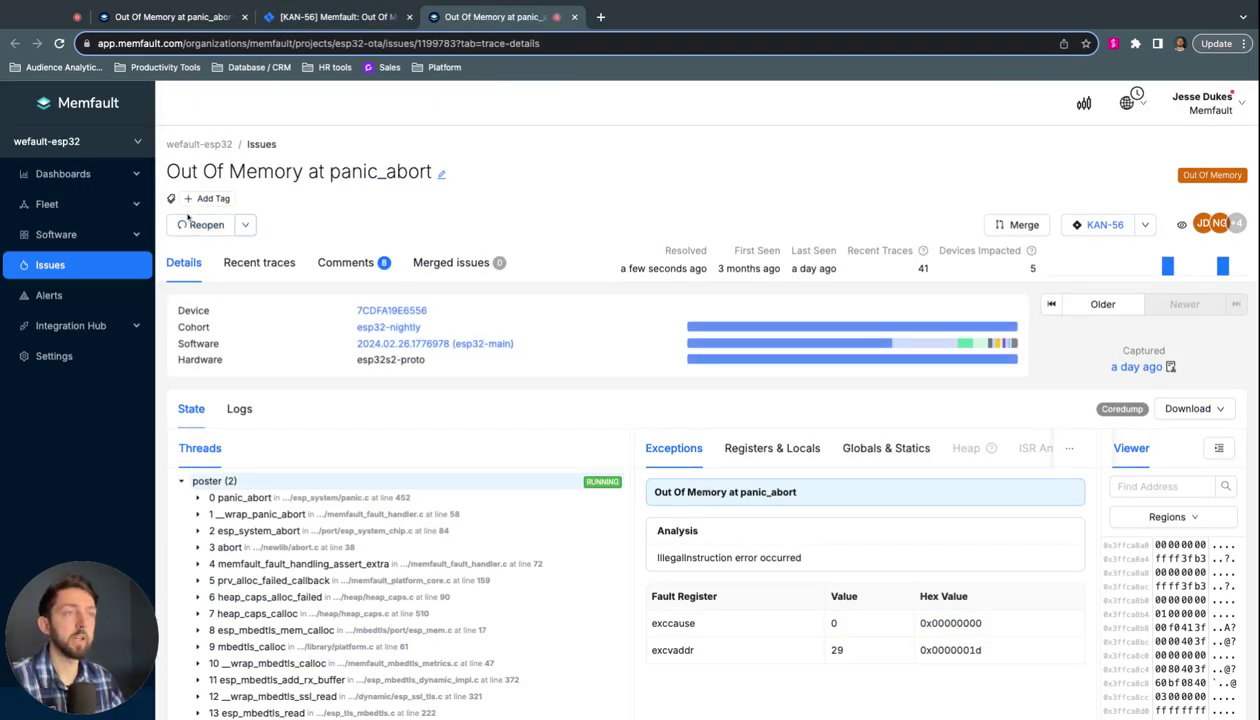
pyautogui.moveTo(194, 224)
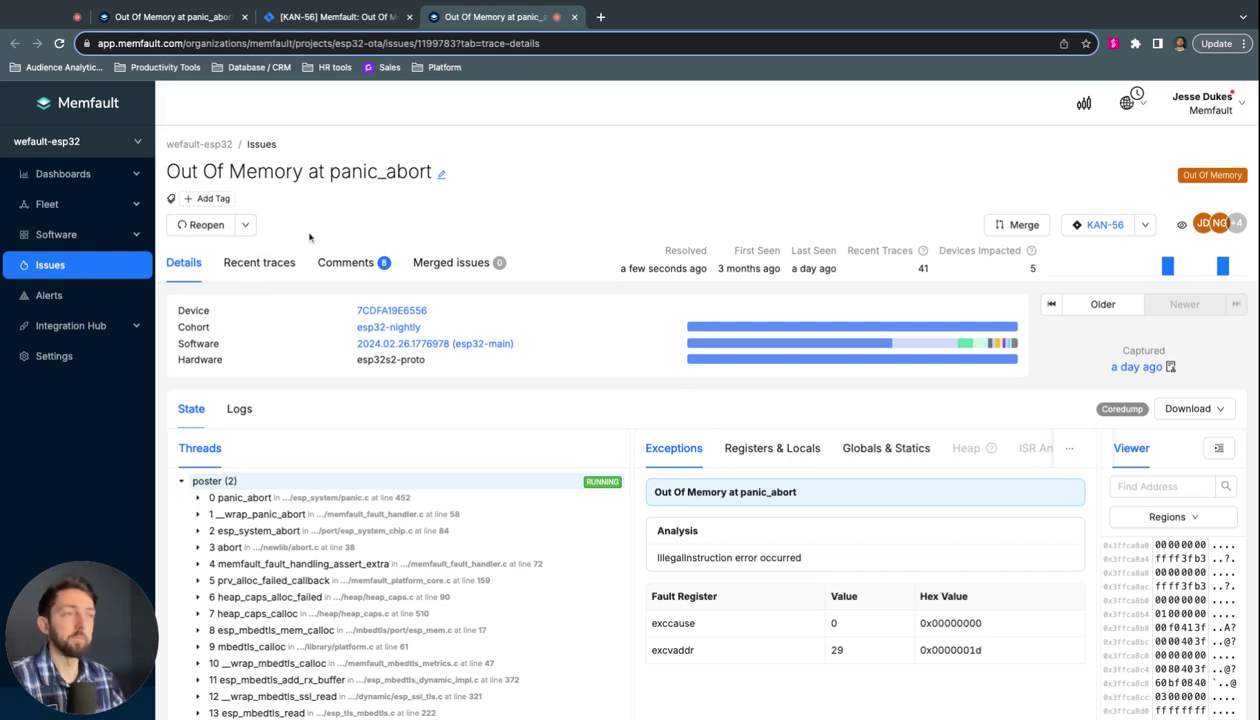
pyautogui.click(68, 267)
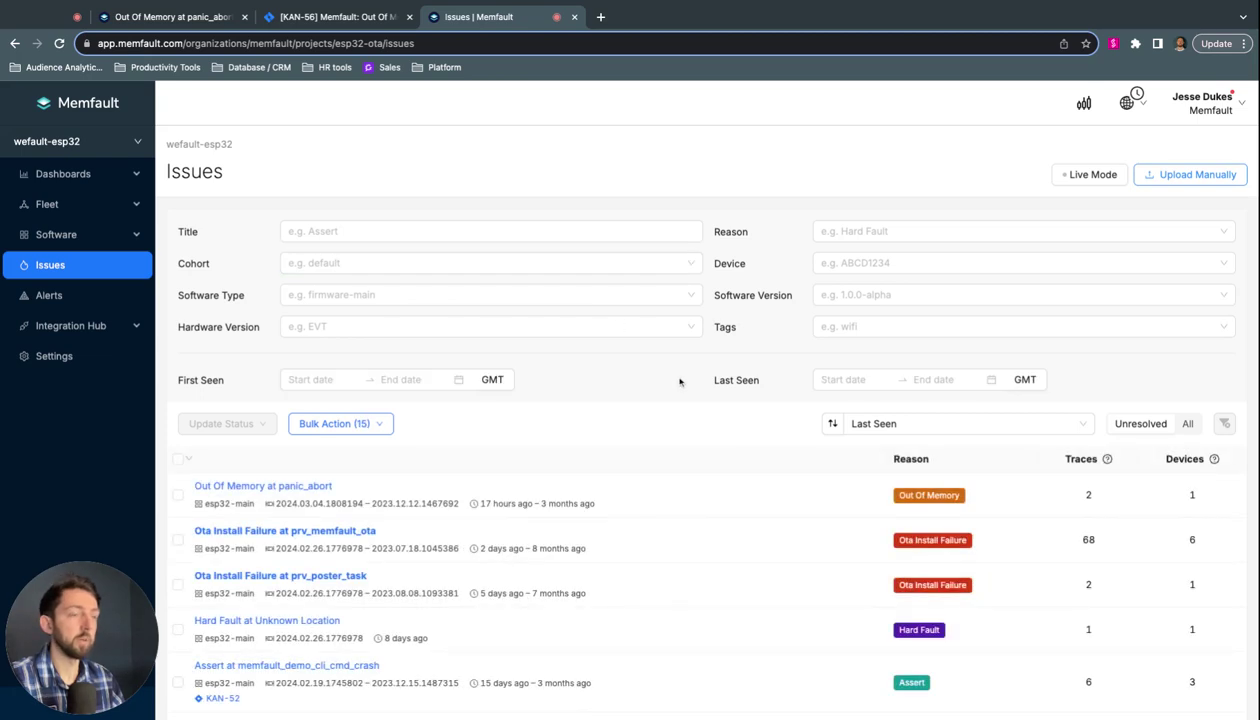
pyautogui.scroll(-1, 685, 386)
pyautogui.scroll(-1, 685, 386)
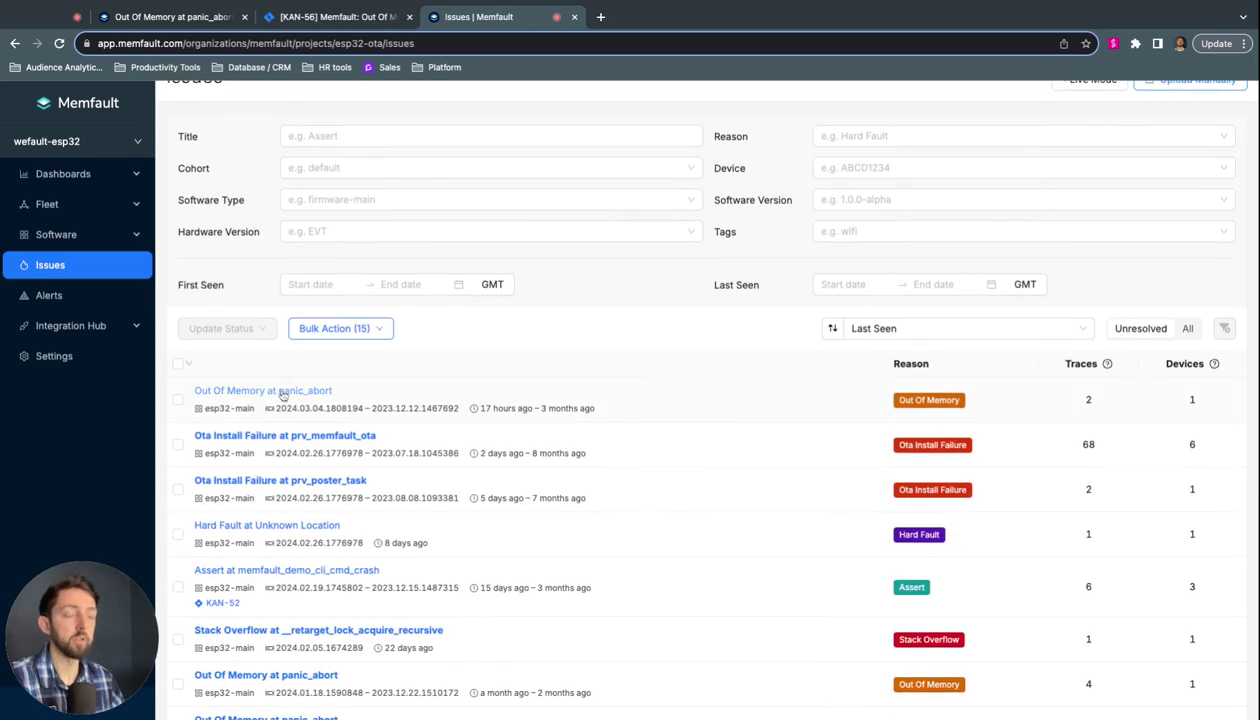
pyautogui.scroll(1, 790, 475)
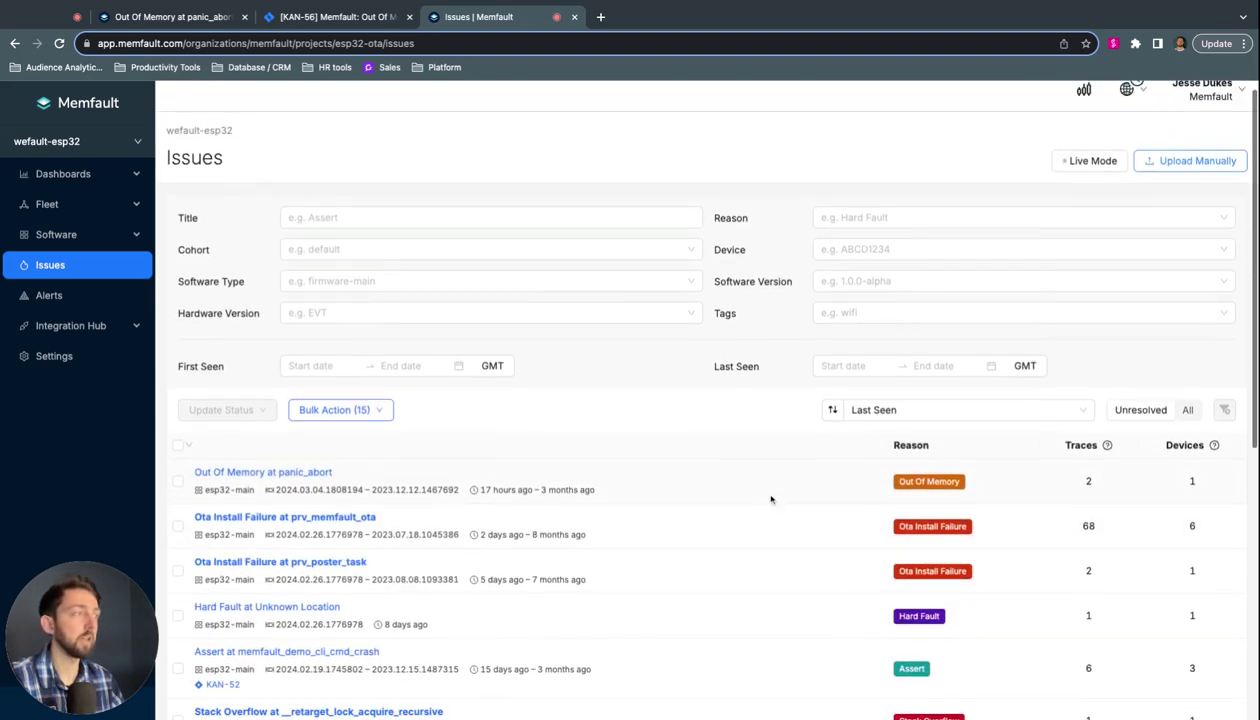
pyautogui.scroll(-1, 771, 499)
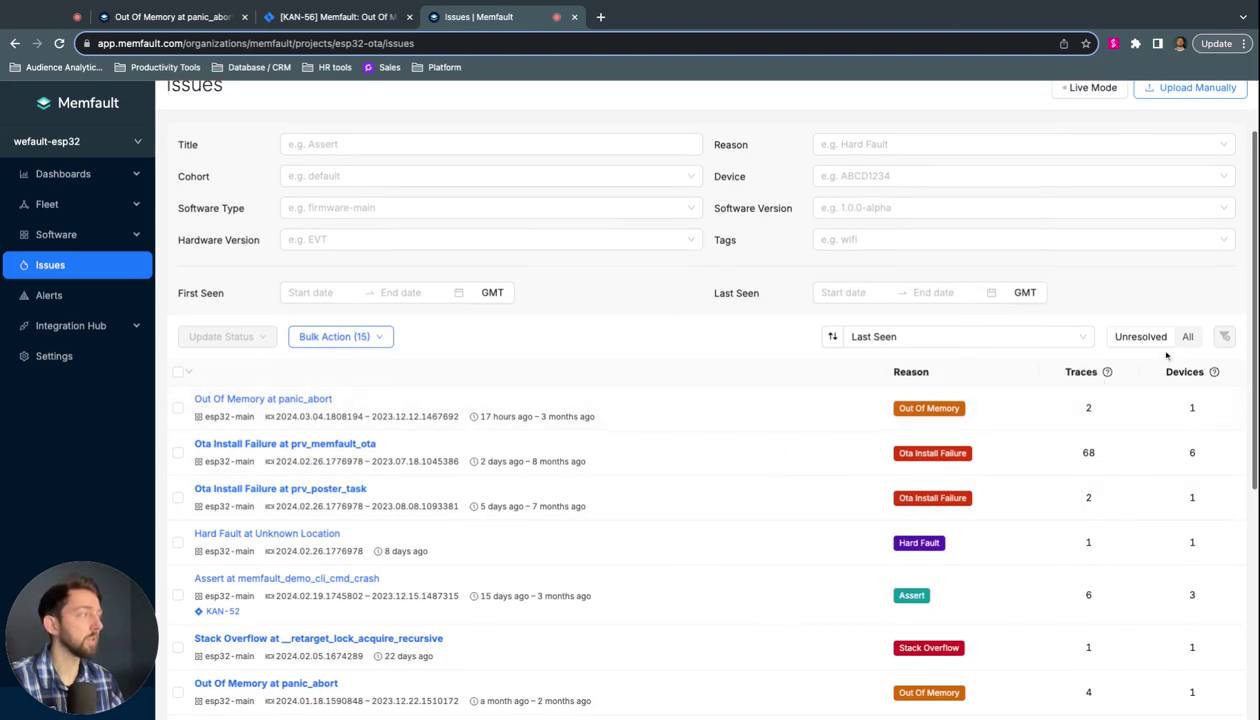
# - Show all issues to check the one linked to KAN-56, and restore the unresolved-only filter
pyautogui.click(1187, 336)
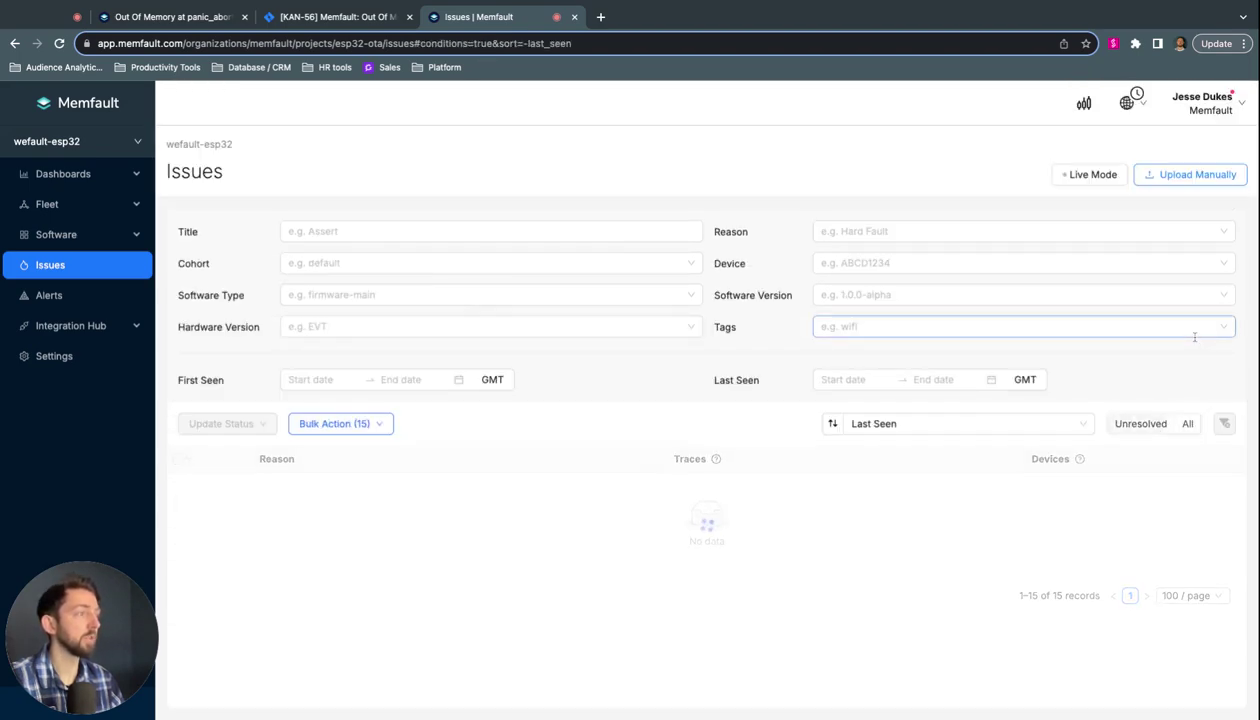
pyautogui.scroll(-1, 1120, 404)
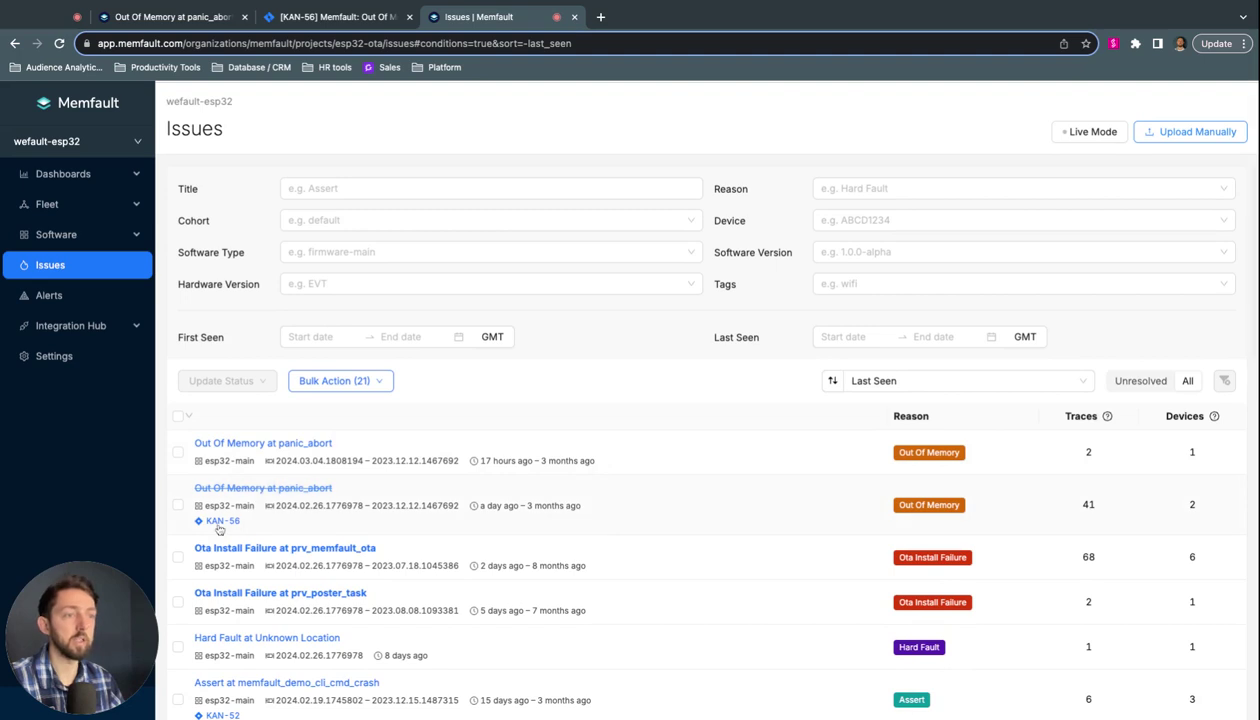
pyautogui.click(1140, 380)
pyautogui.scroll(-1, 597, 415)
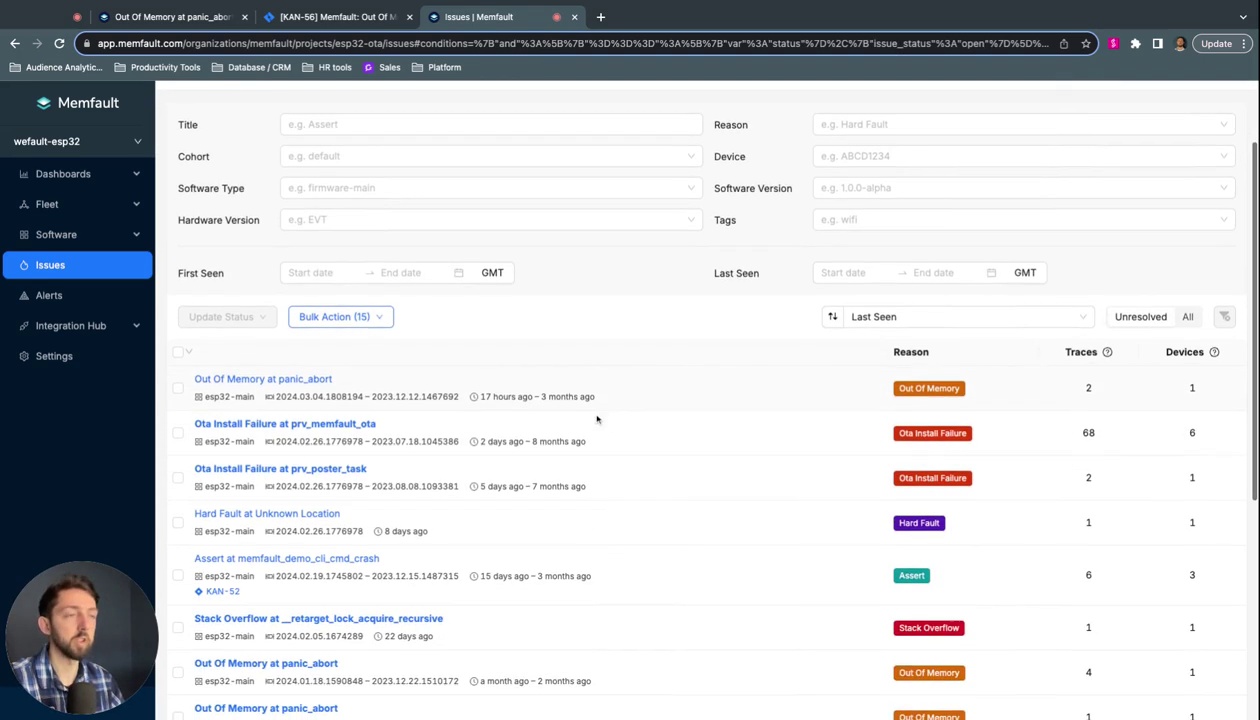
# - Open the unresolved Out Of Memory at panic_abort issue and link it to the existing Jira issue KAN-56
pyautogui.click(270, 381)
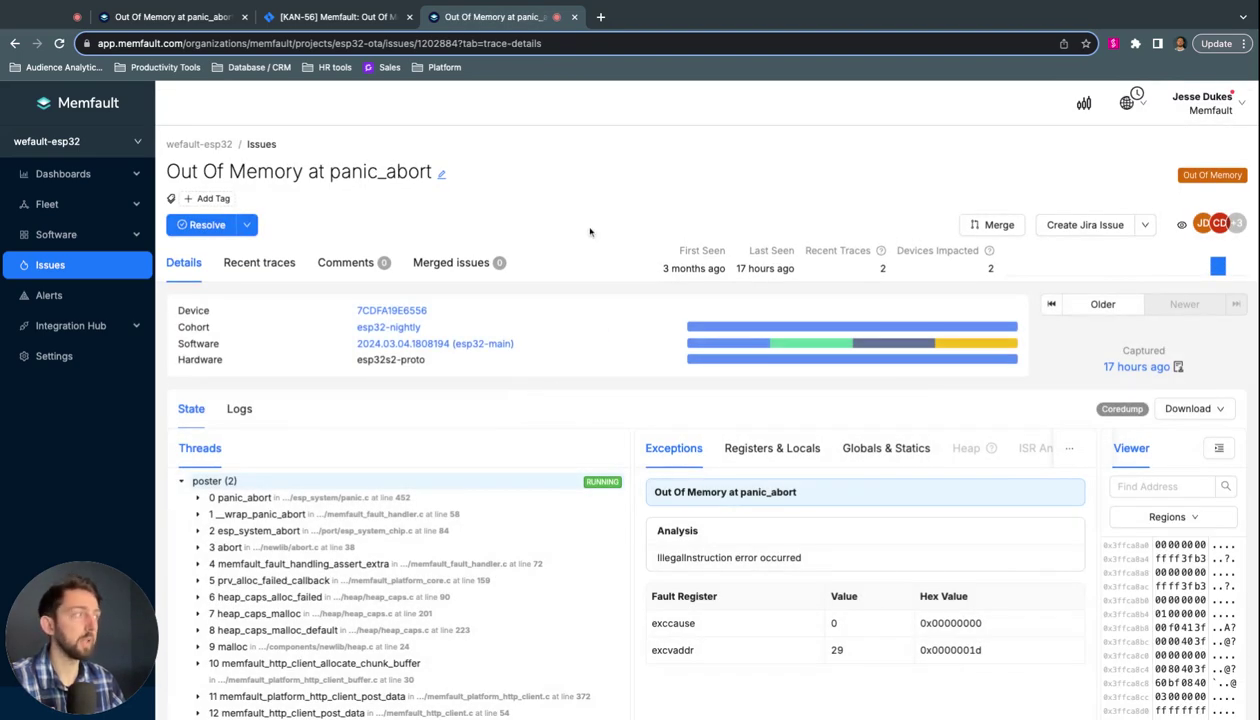
pyautogui.scroll(-1, 585, 229)
pyautogui.click(1145, 208)
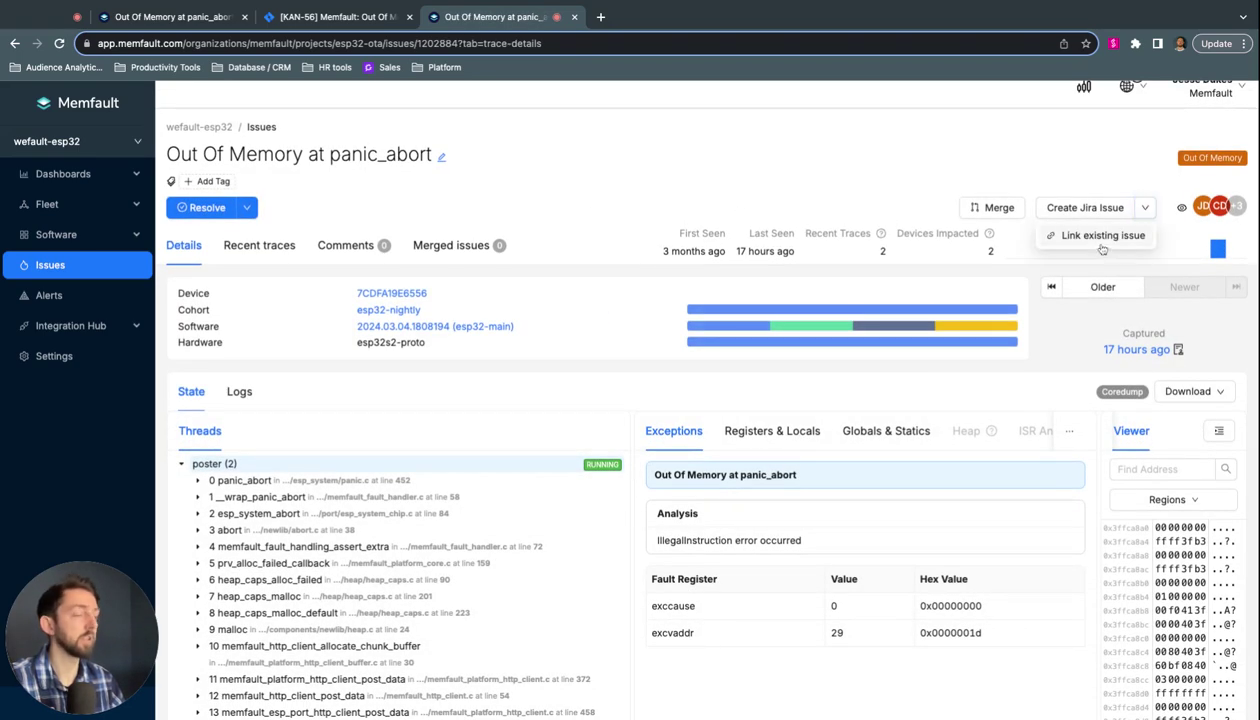
pyautogui.click(1104, 236)
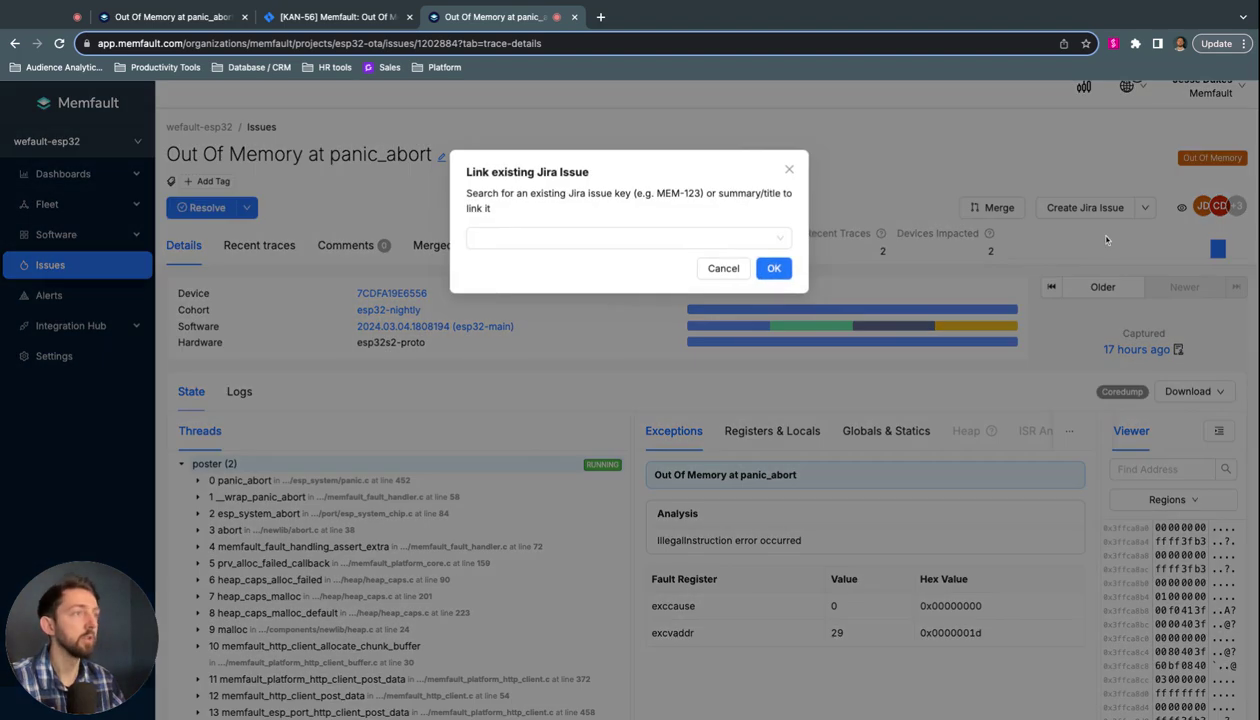
pyautogui.click(742, 236)
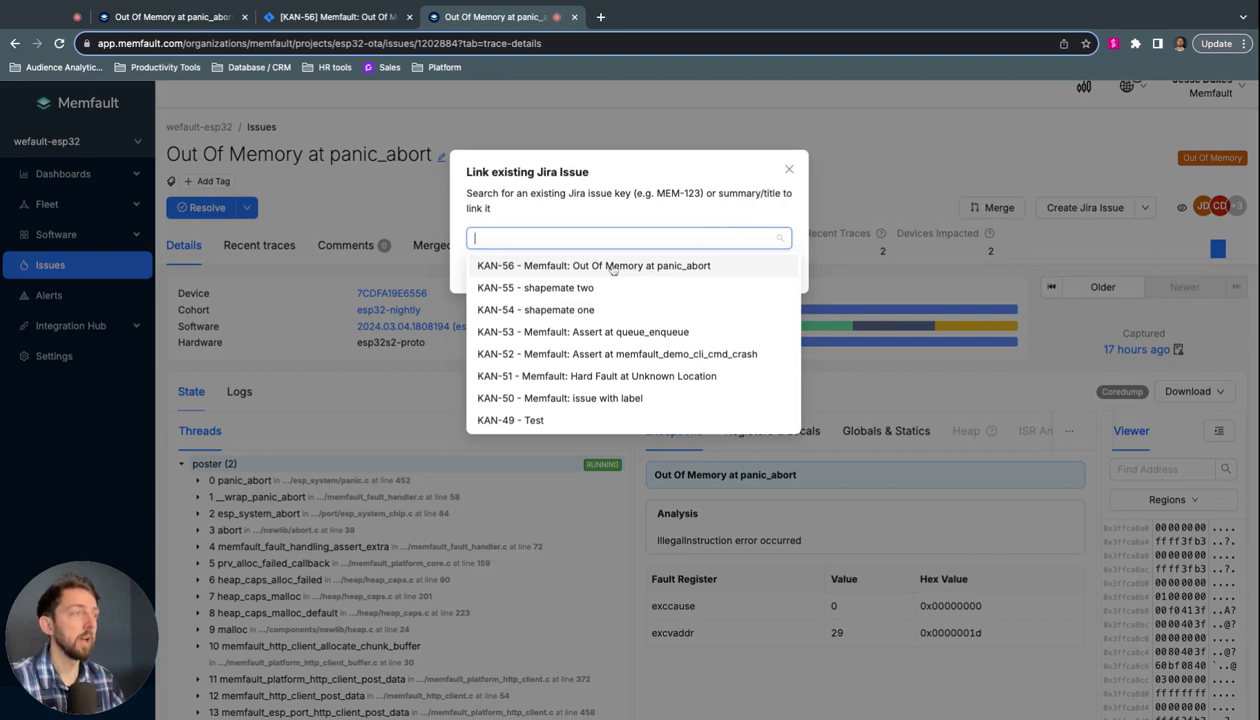
pyautogui.click(613, 266)
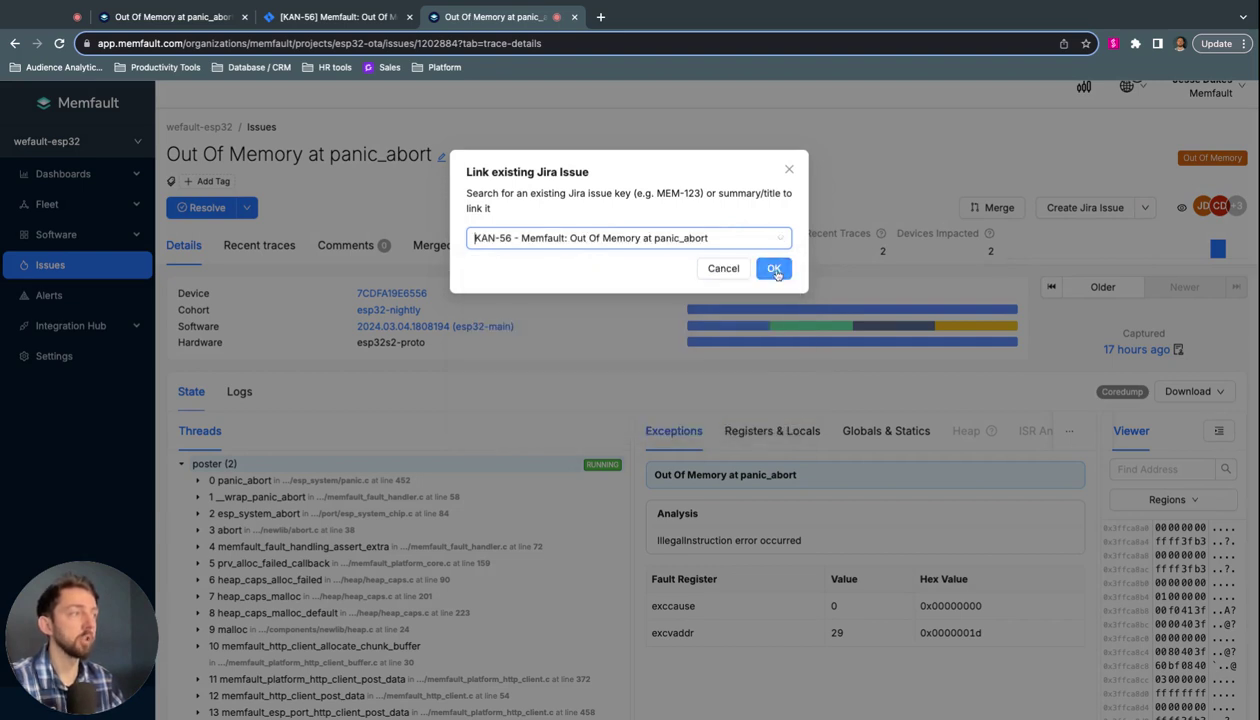
pyautogui.click(774, 269)
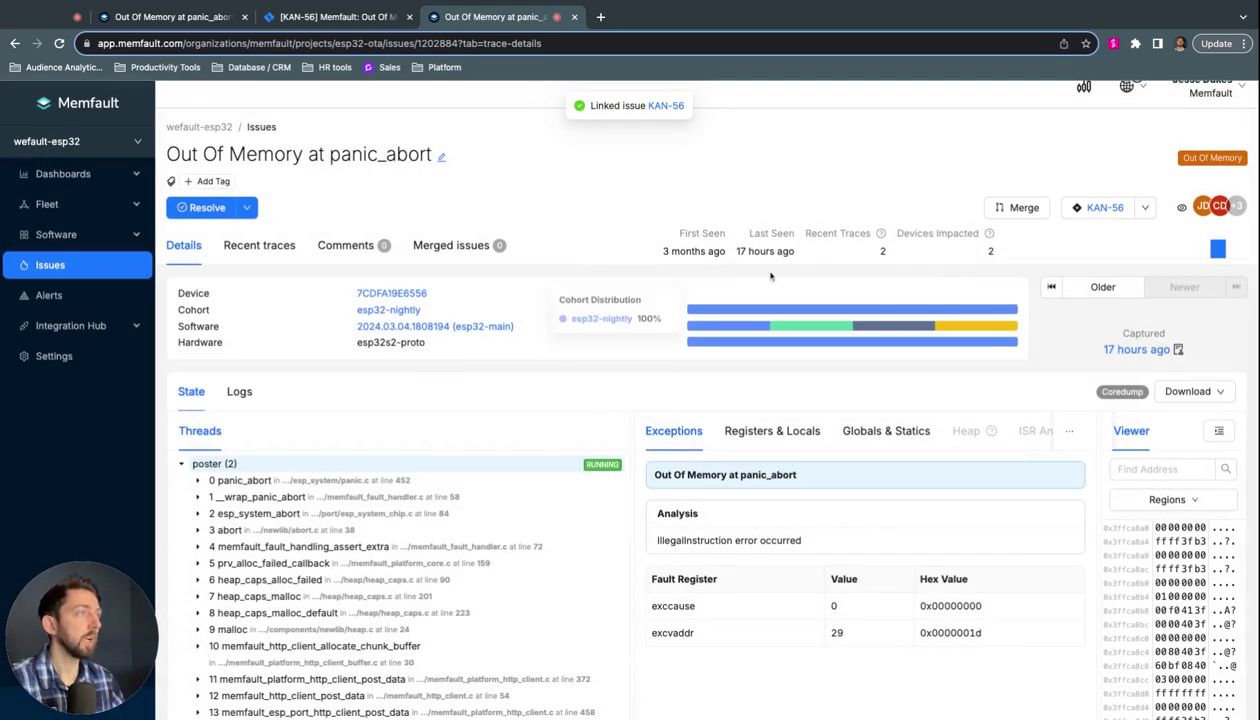
# - Open the KAN-56 ticket in Jira and review the Memfault issues linked to it
pyautogui.click(1097, 212)
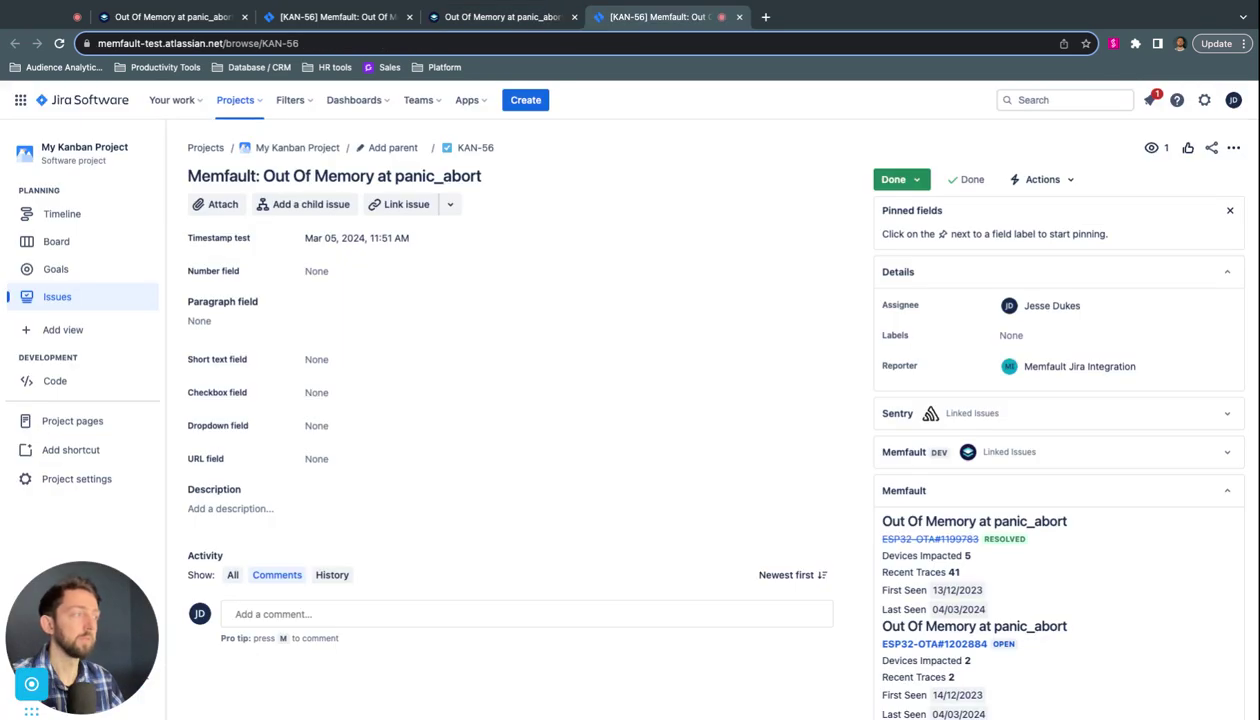
pyautogui.scroll(-1, 1075, 543)
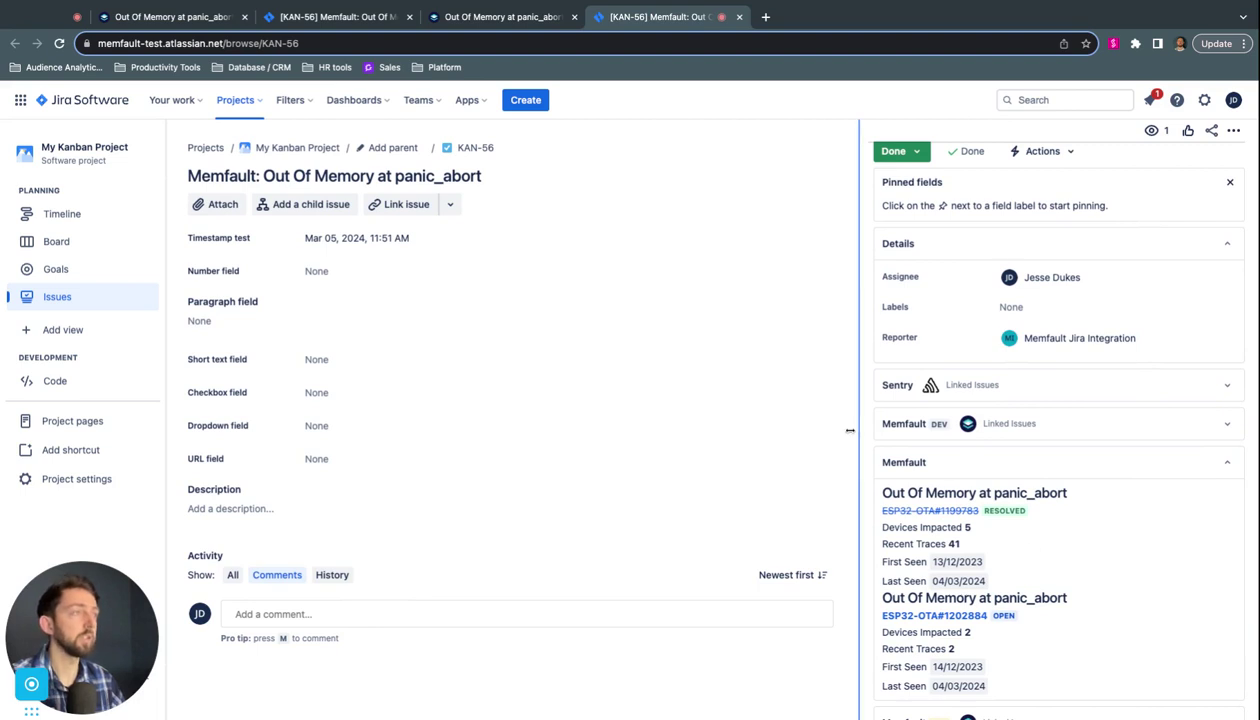
pyautogui.scroll(1, 1049, 442)
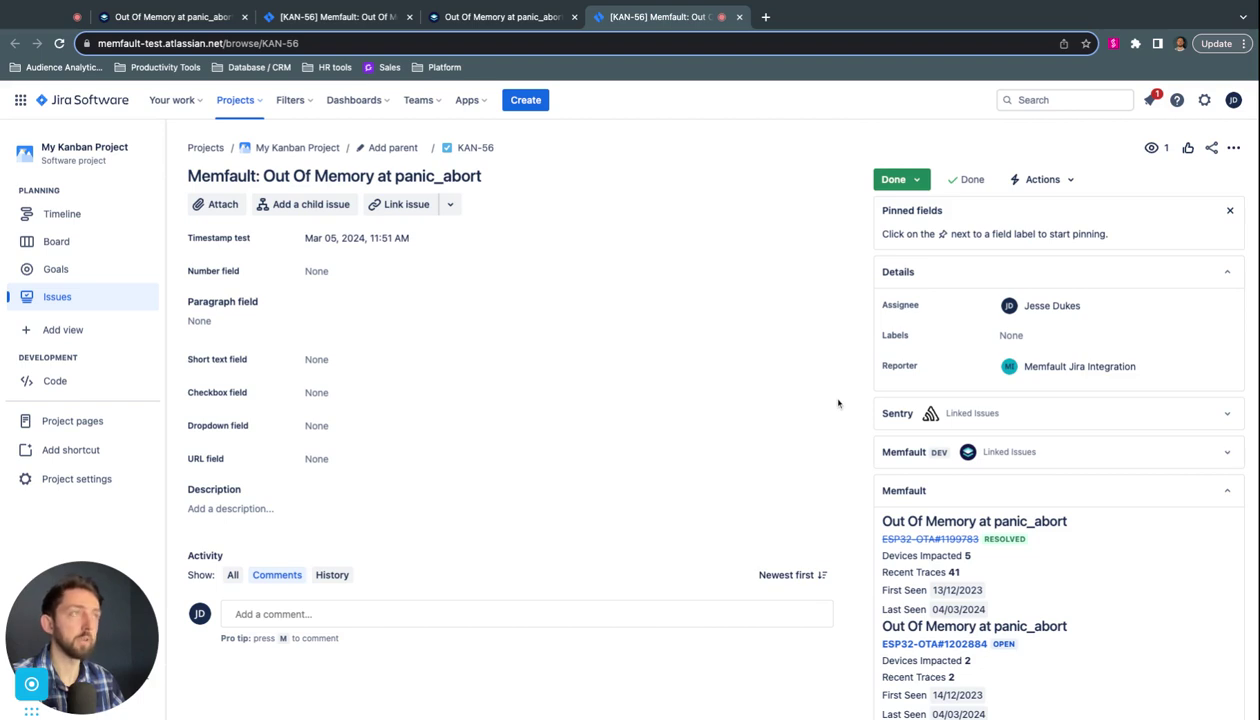
# - Switch back to Memfault and unlink KAN-56 from the unresolved Out Of Memory at panic_abort issue
pyautogui.click(490, 18)
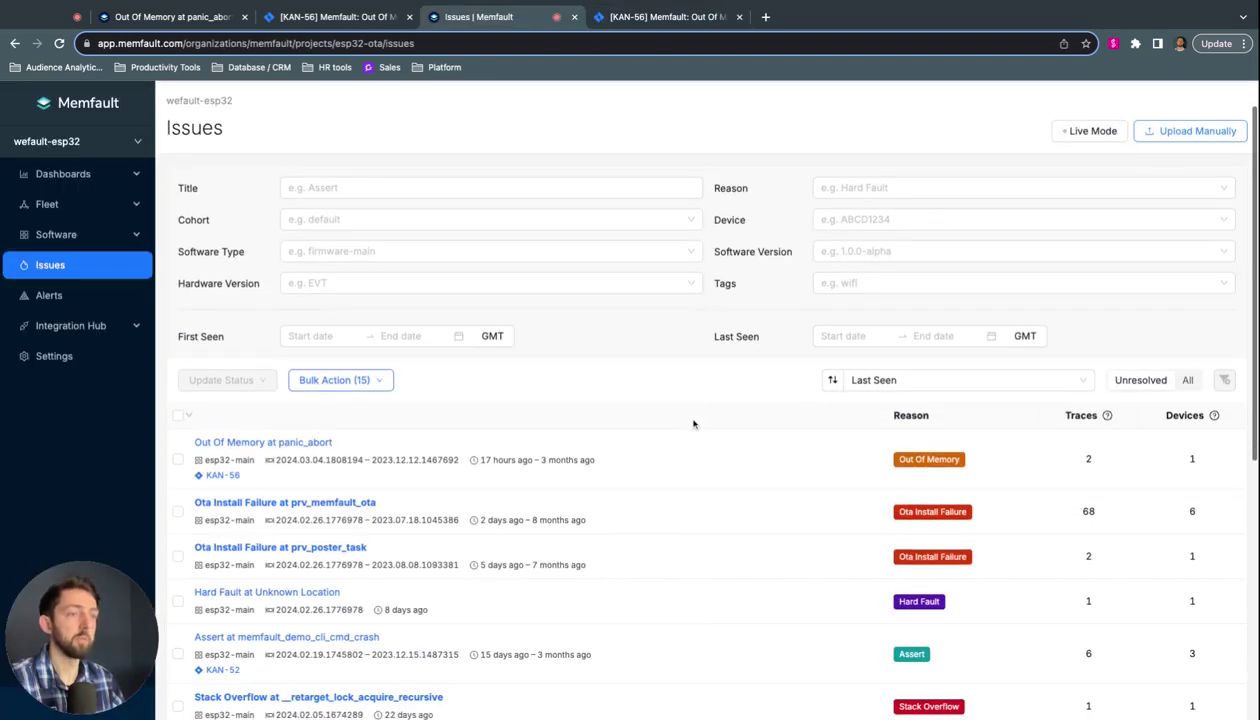
pyautogui.scroll(-1, 693, 424)
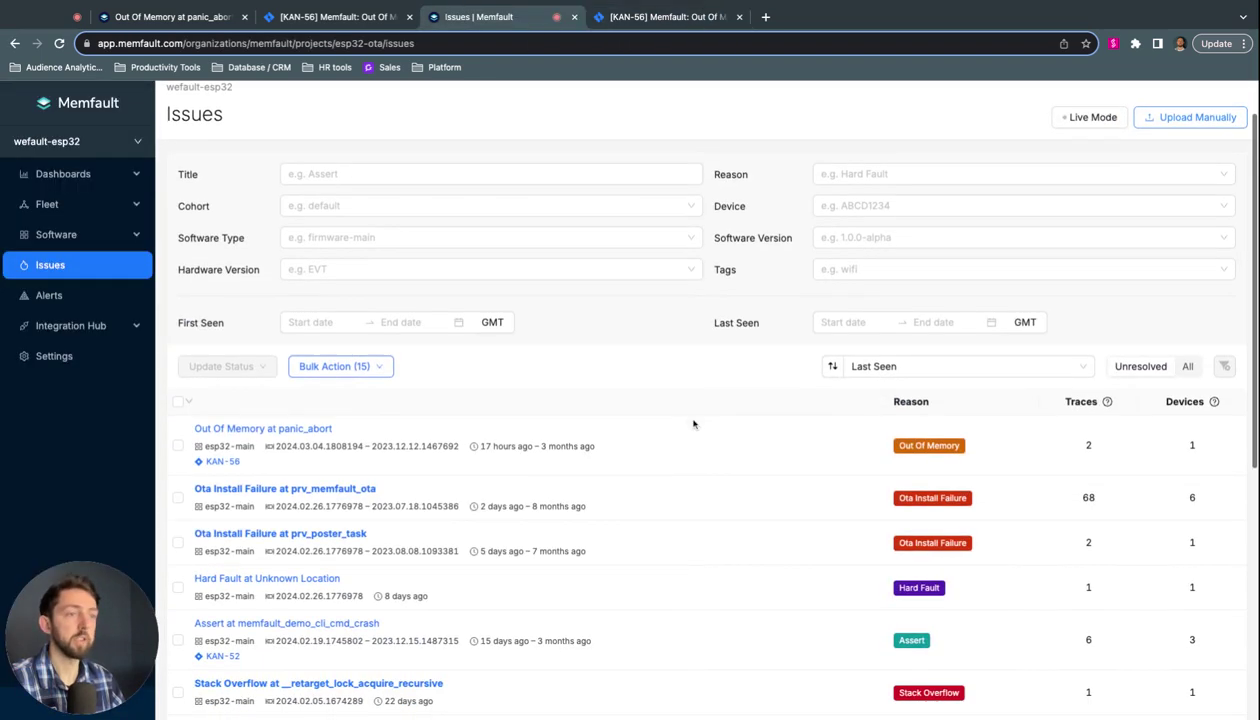
pyautogui.click(288, 430)
pyautogui.click(1147, 168)
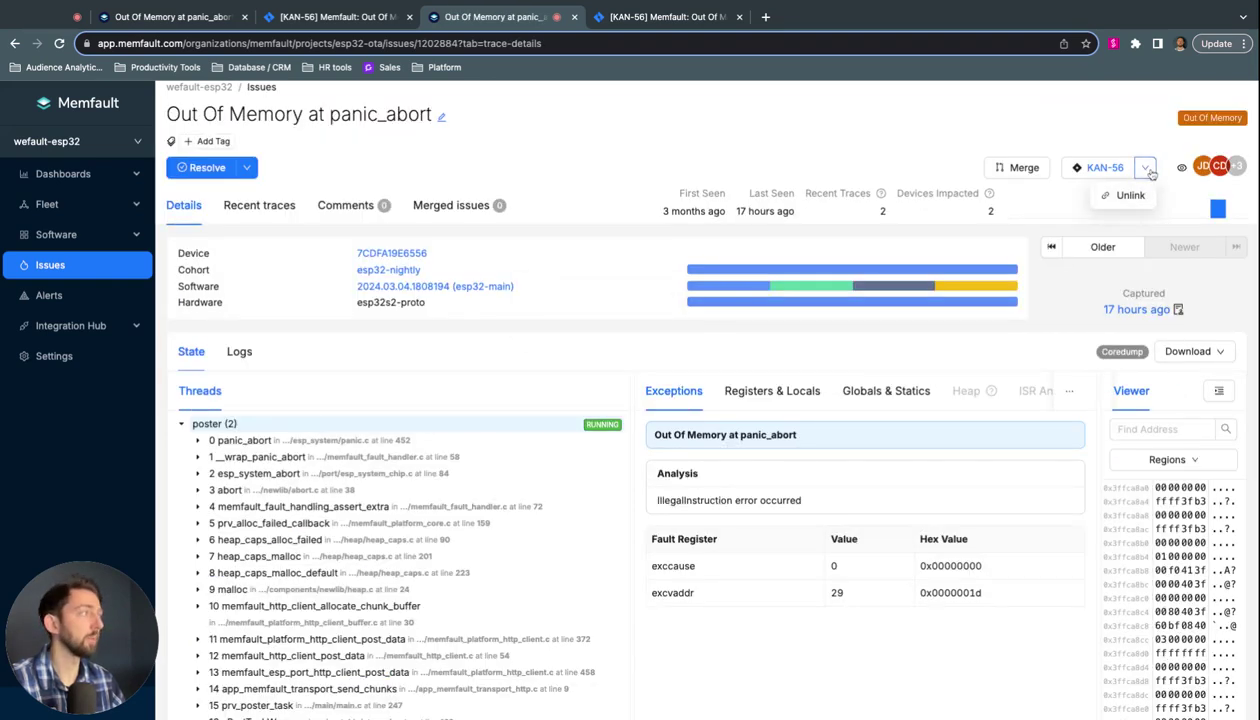
pyautogui.click(1127, 196)
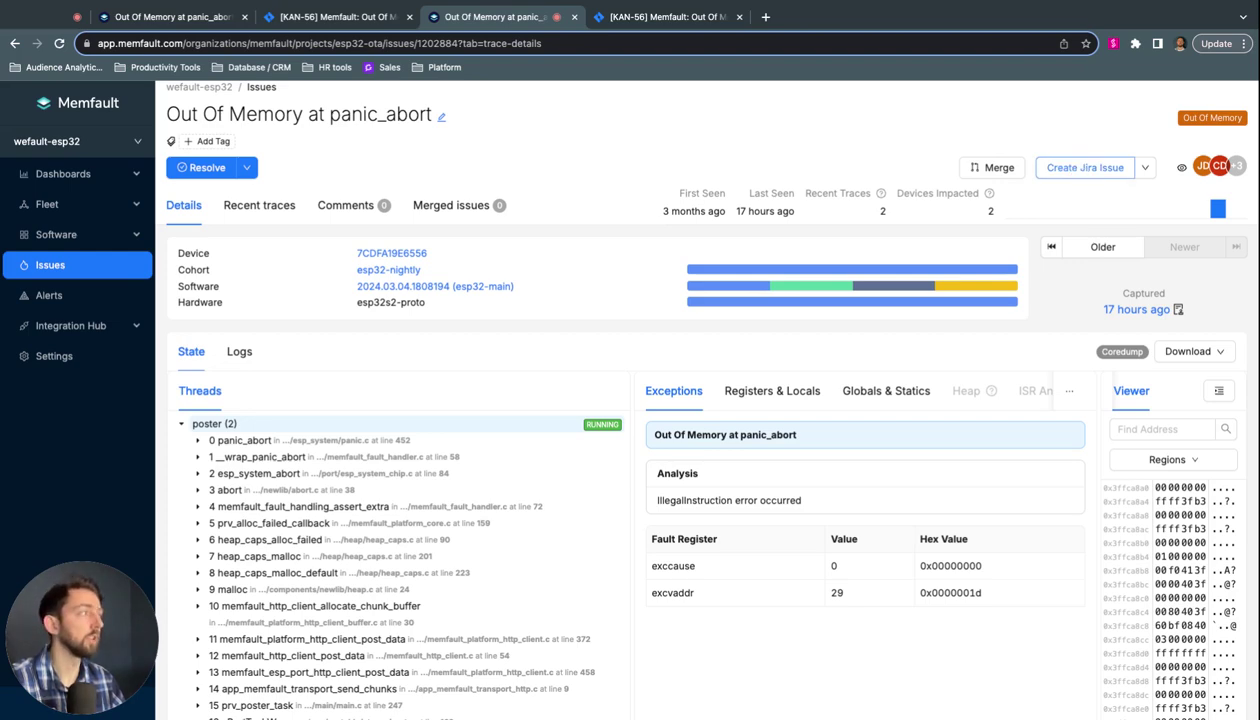
# - Create a Jira task in My Kanban Project from the Out Of Memory at panic_abort issue, assigned to the suggested team member
pyautogui.click(1085, 167)
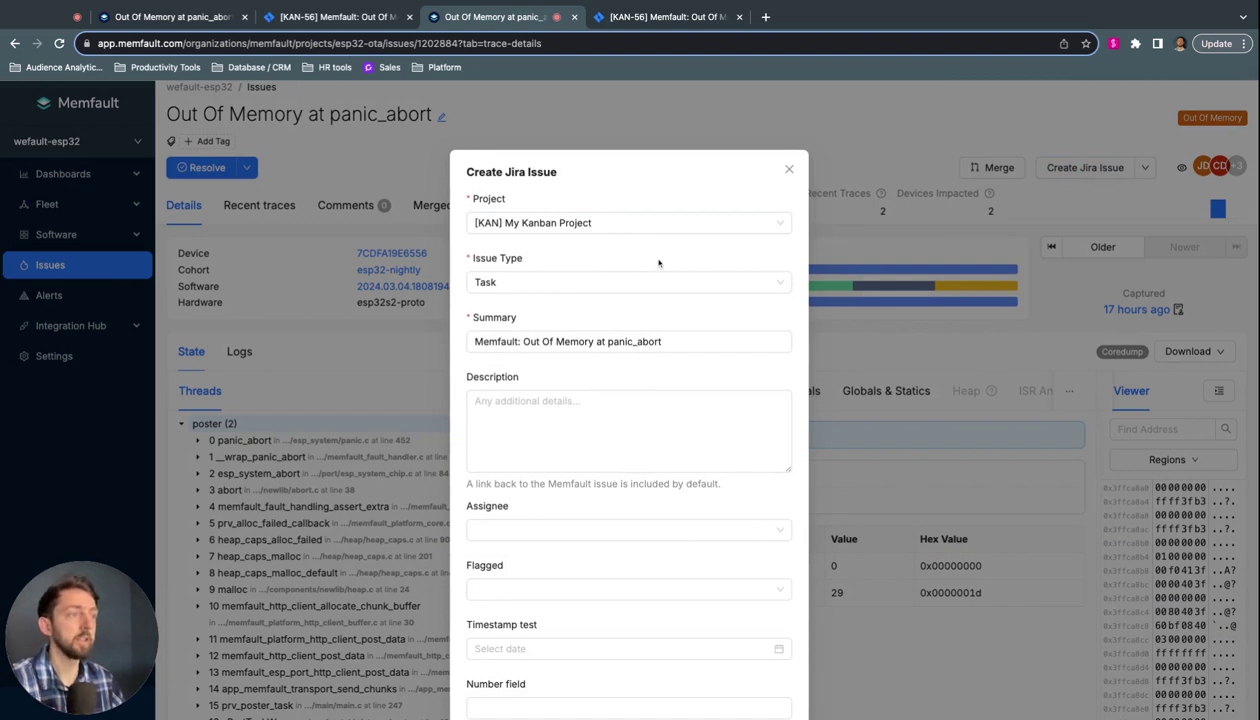
pyautogui.scroll(-1, 658, 263)
pyautogui.scroll(-1, 622, 292)
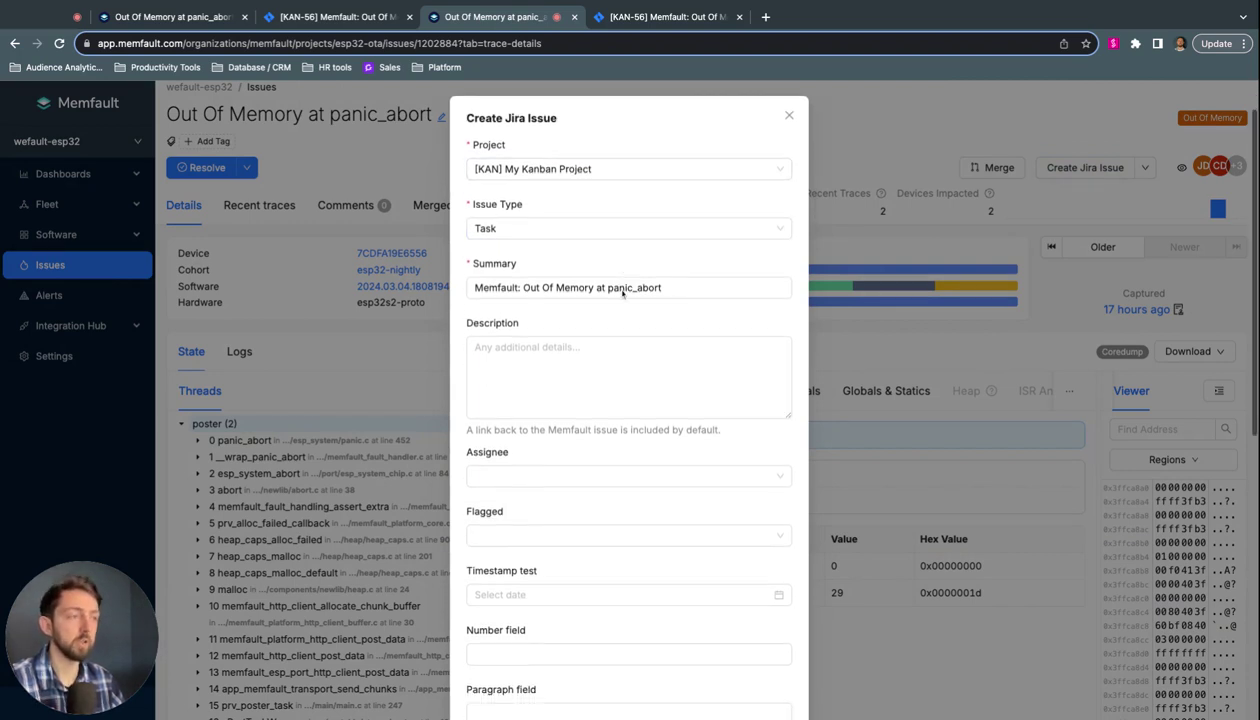
pyautogui.scroll(-1, 644, 305)
pyautogui.click(648, 306)
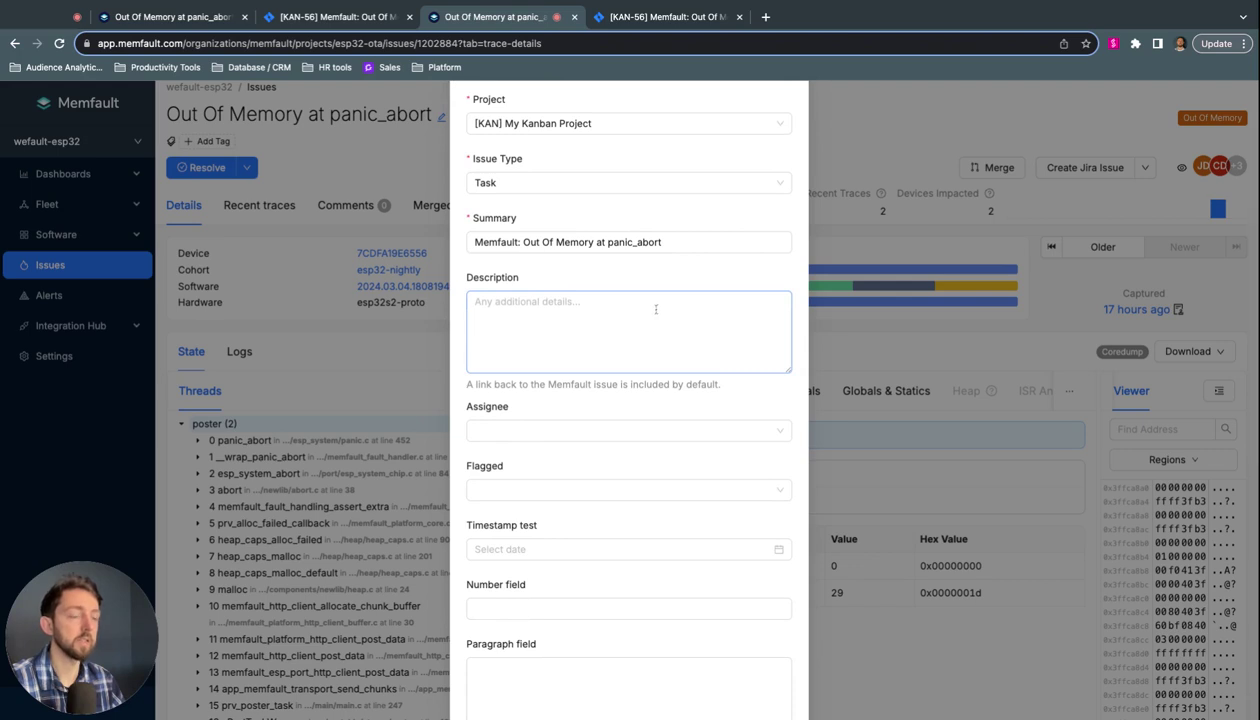
pyautogui.scroll(-1, 656, 310)
pyautogui.scroll(-1, 650, 315)
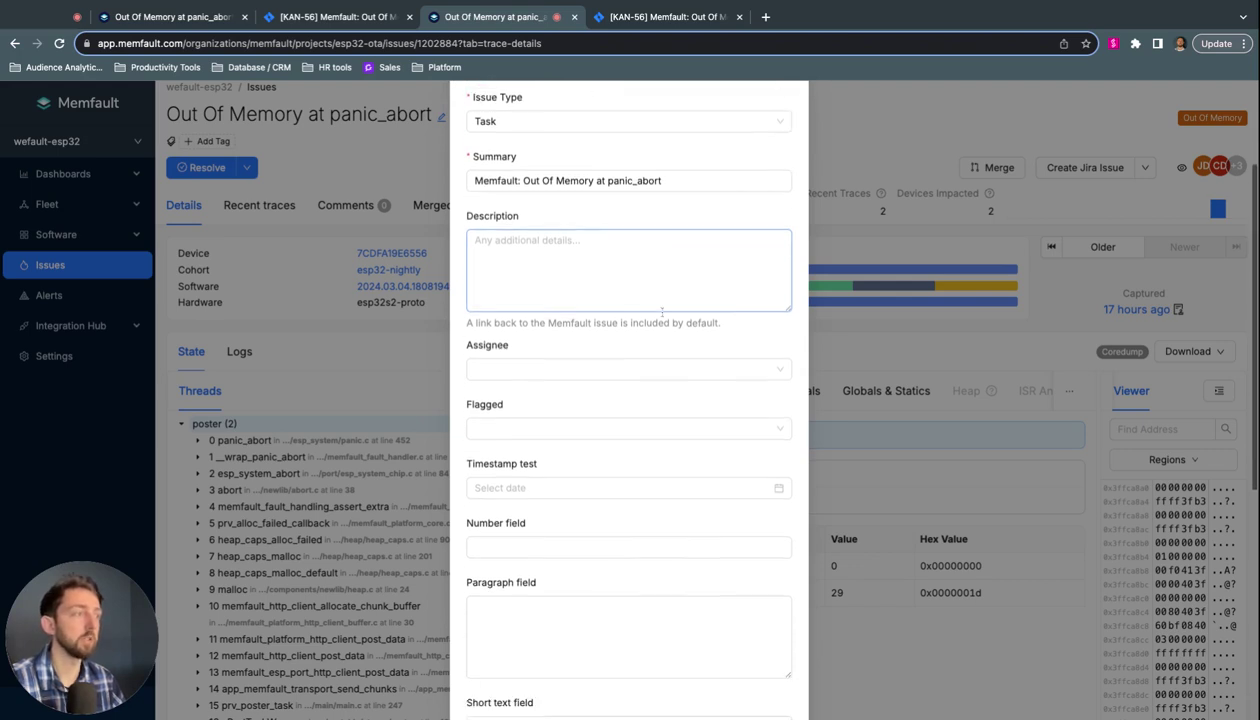
pyautogui.click(618, 361)
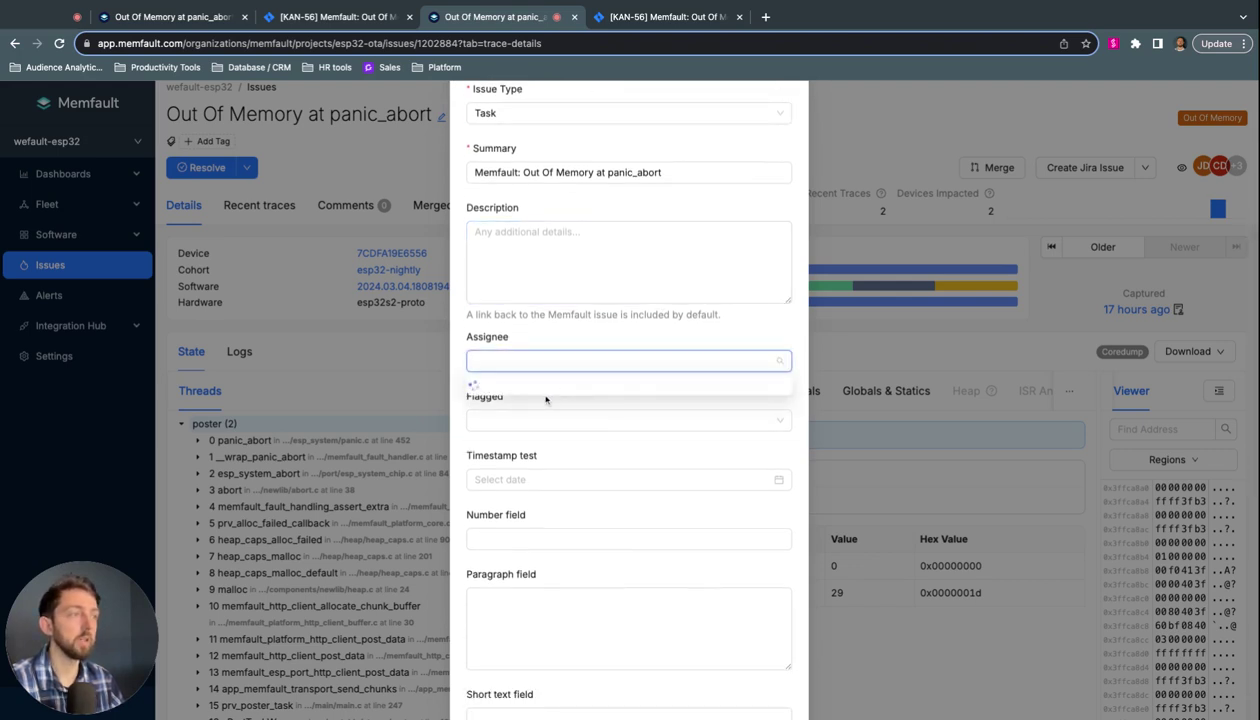
pyautogui.click(541, 409)
pyautogui.scroll(-5, 728, 380)
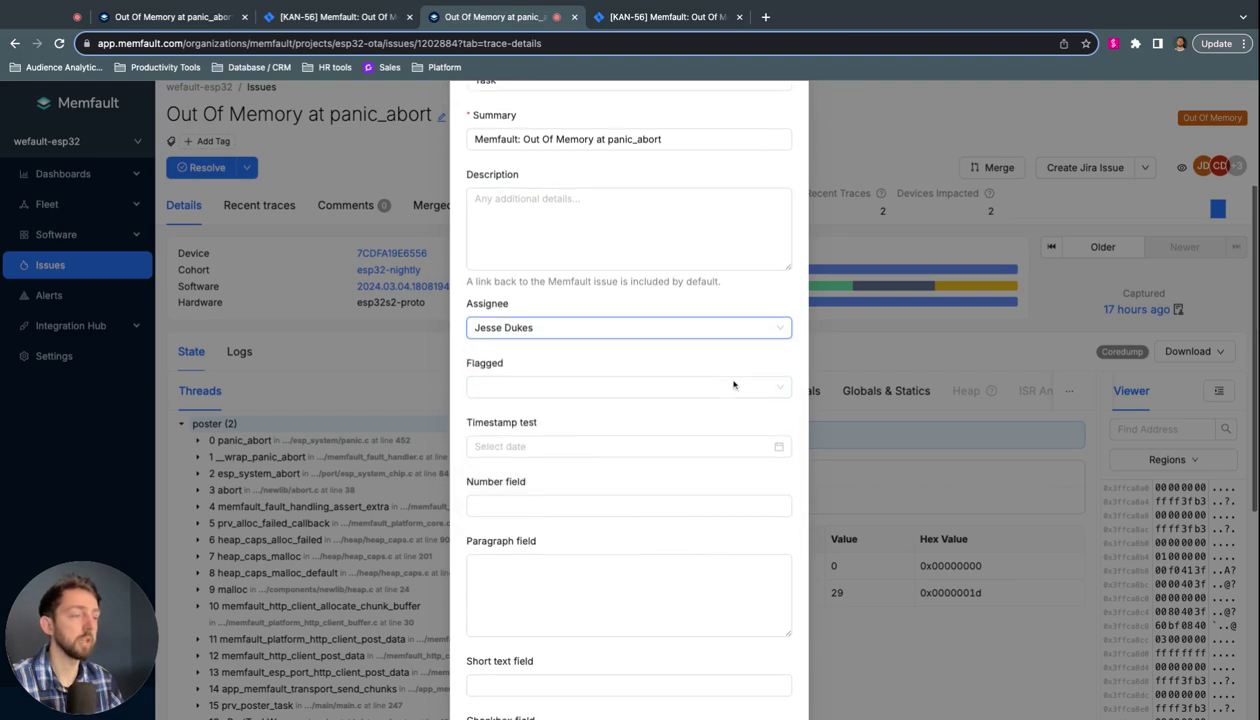
pyautogui.scroll(-3, 721, 385)
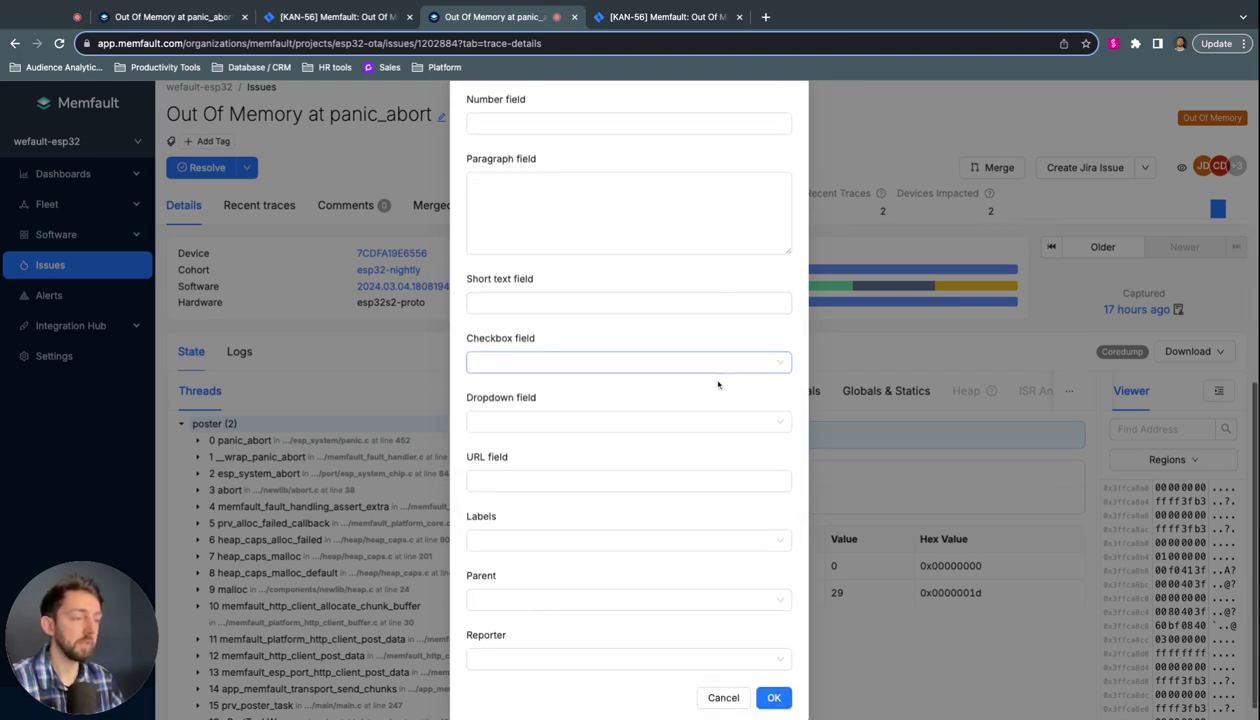
pyautogui.click(774, 698)
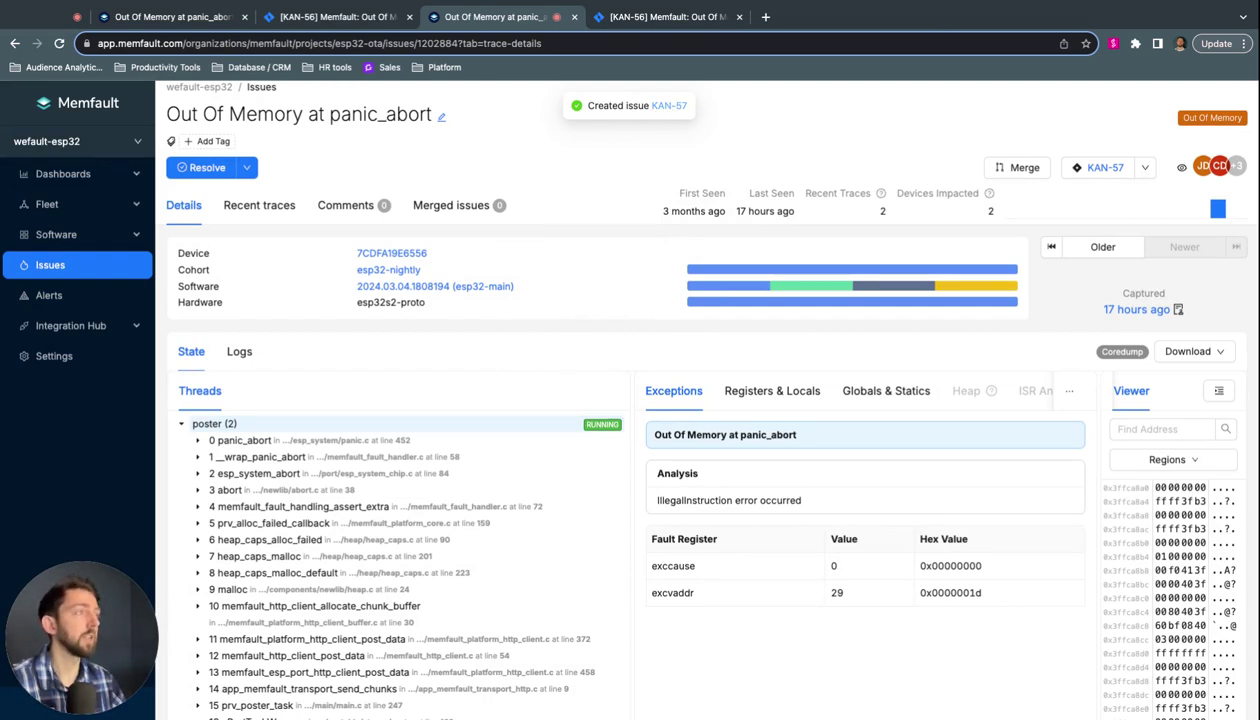
# - Open the newly created KAN-57 ticket in Jira, set its status to Done and check its linked Memfault issue
pyautogui.click(669, 105)
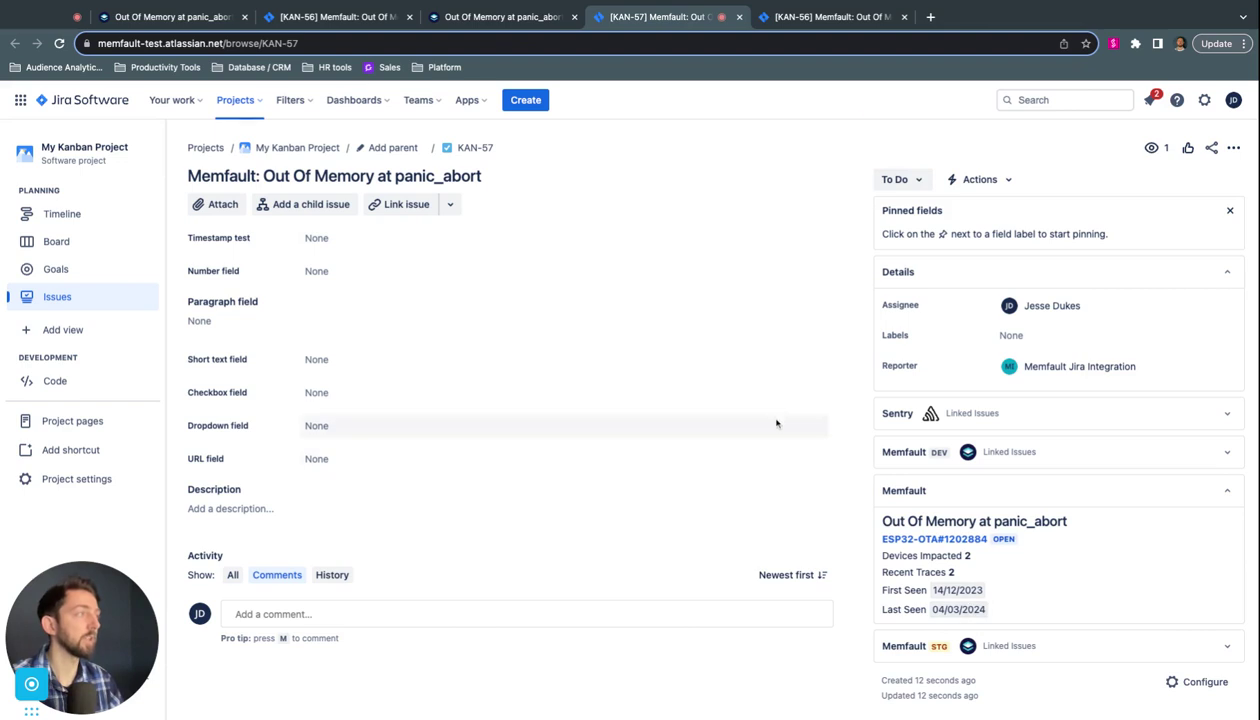
pyautogui.click(913, 181)
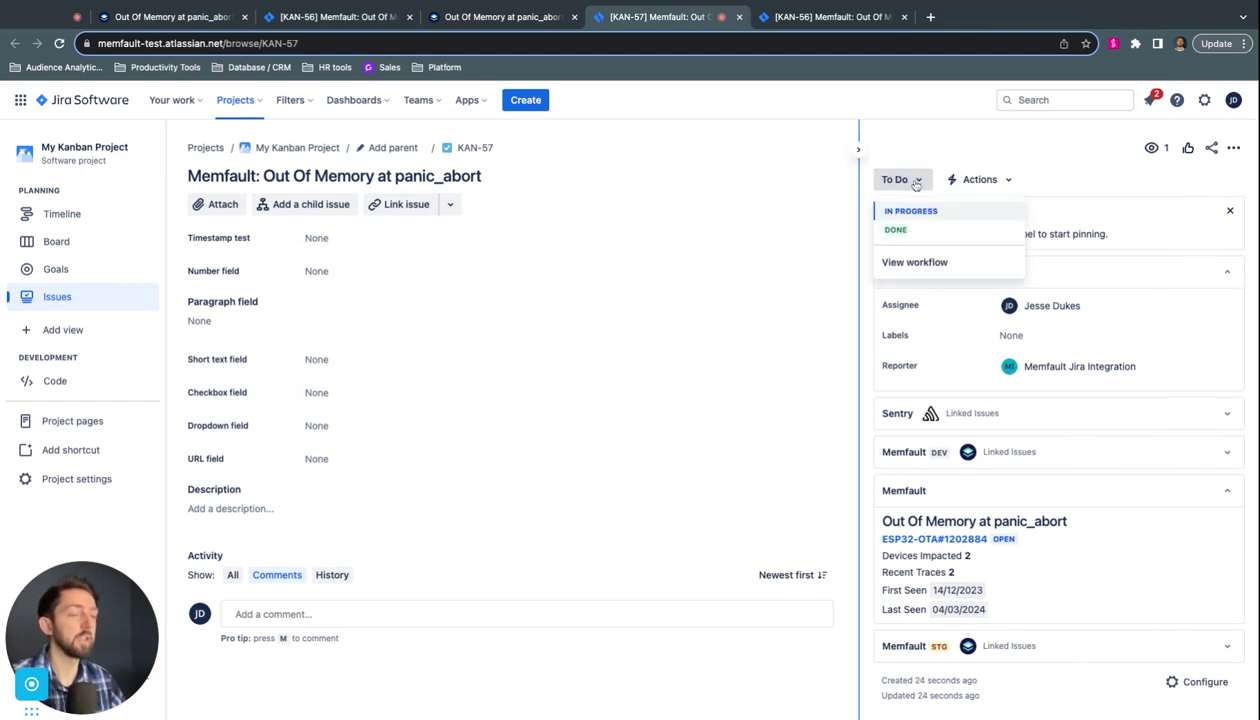
pyautogui.click(909, 232)
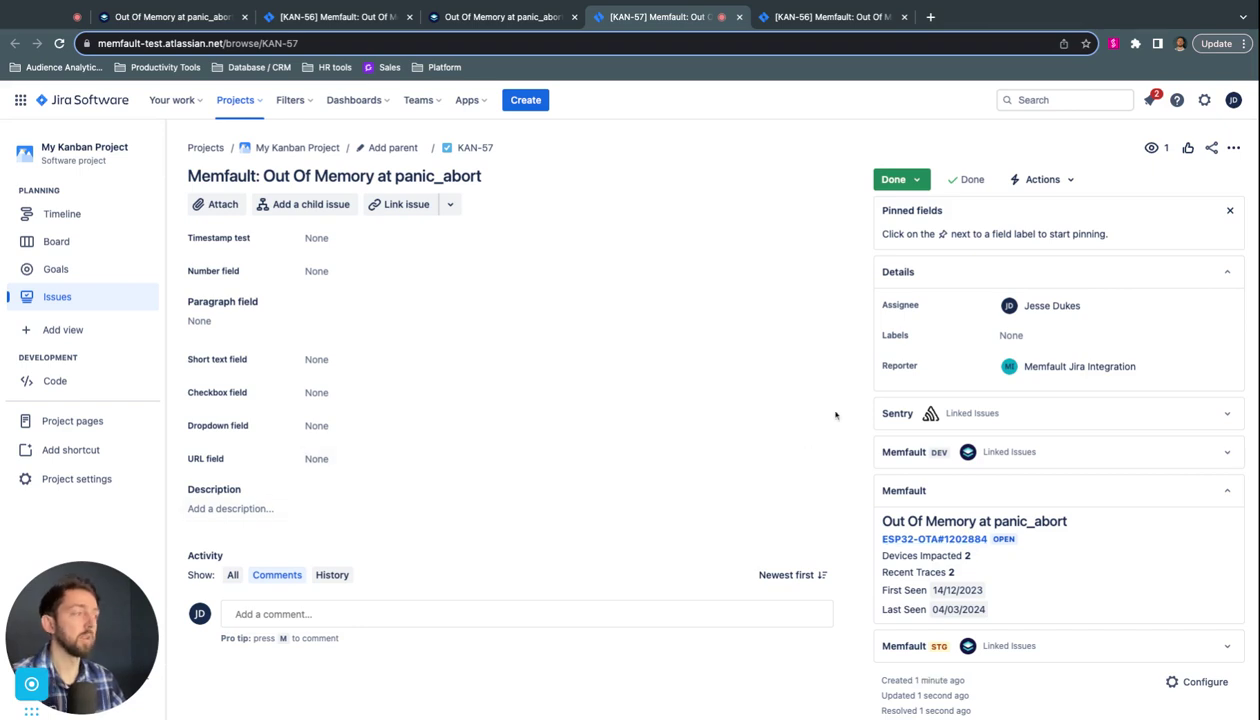
pyautogui.click(956, 541)
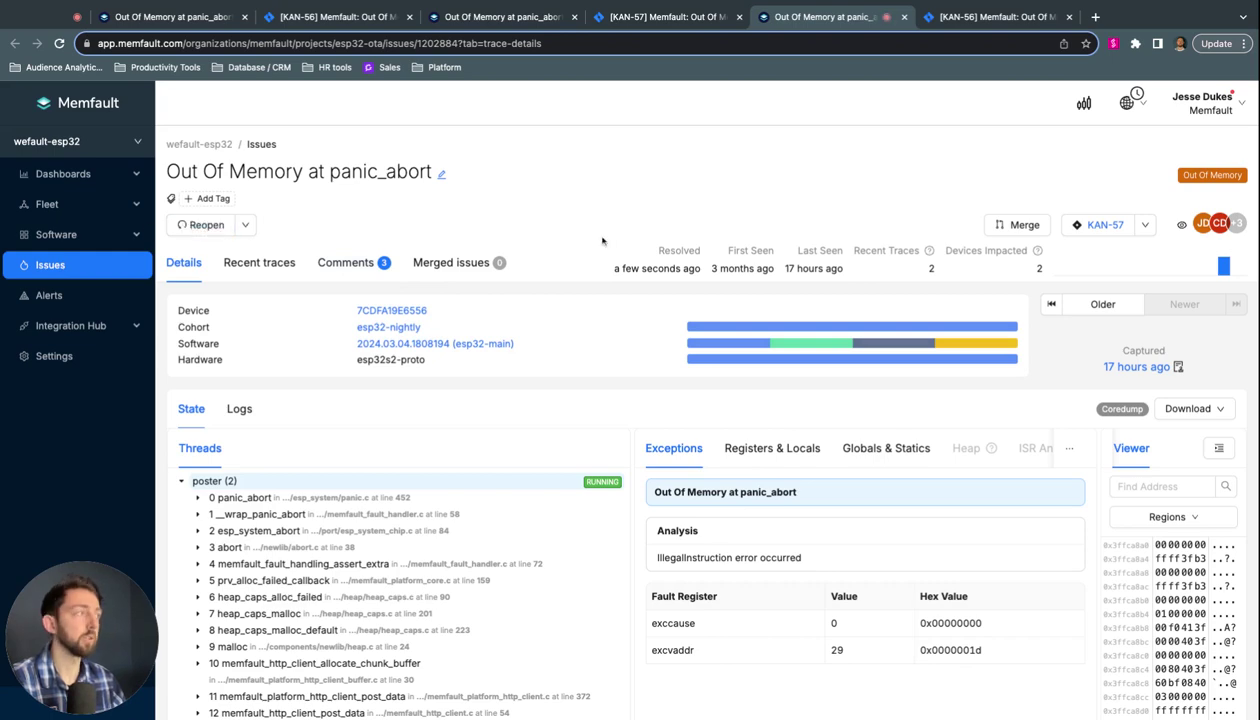
# - Return to KAN-57 in Jira, set its status to To Do and check the linked Memfault issue's resolve state
pyautogui.click(1105, 224)
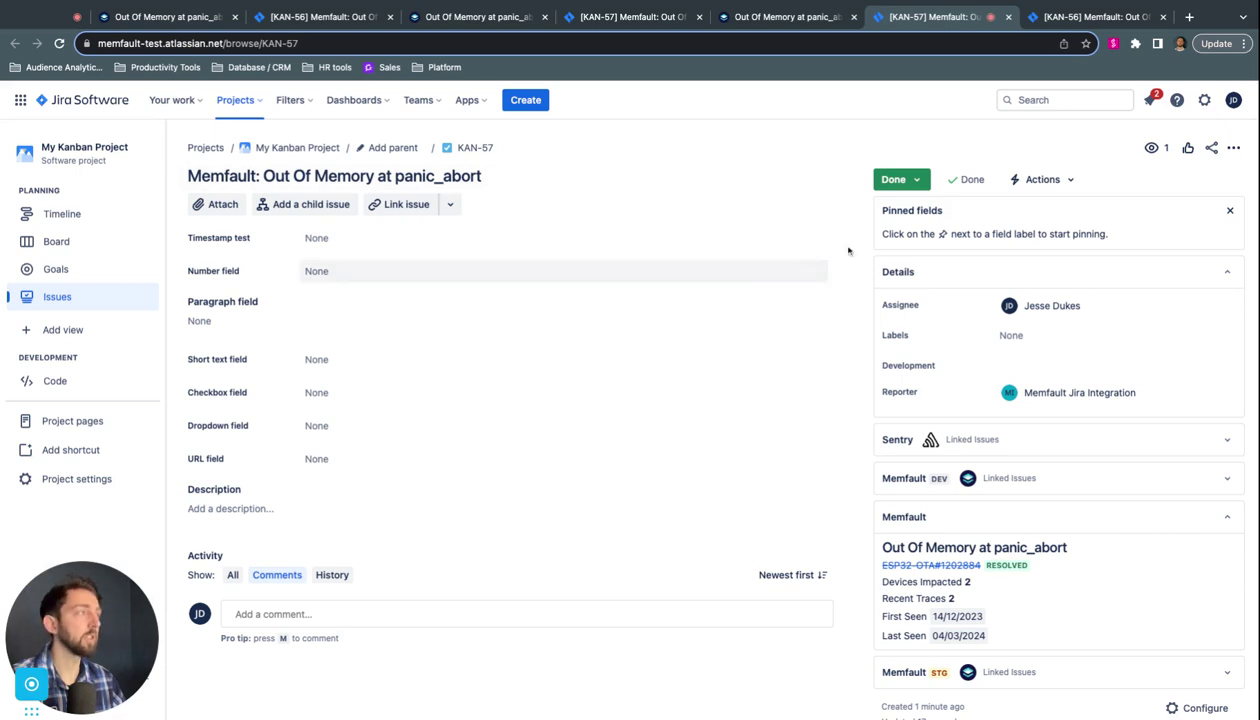
pyautogui.click(916, 183)
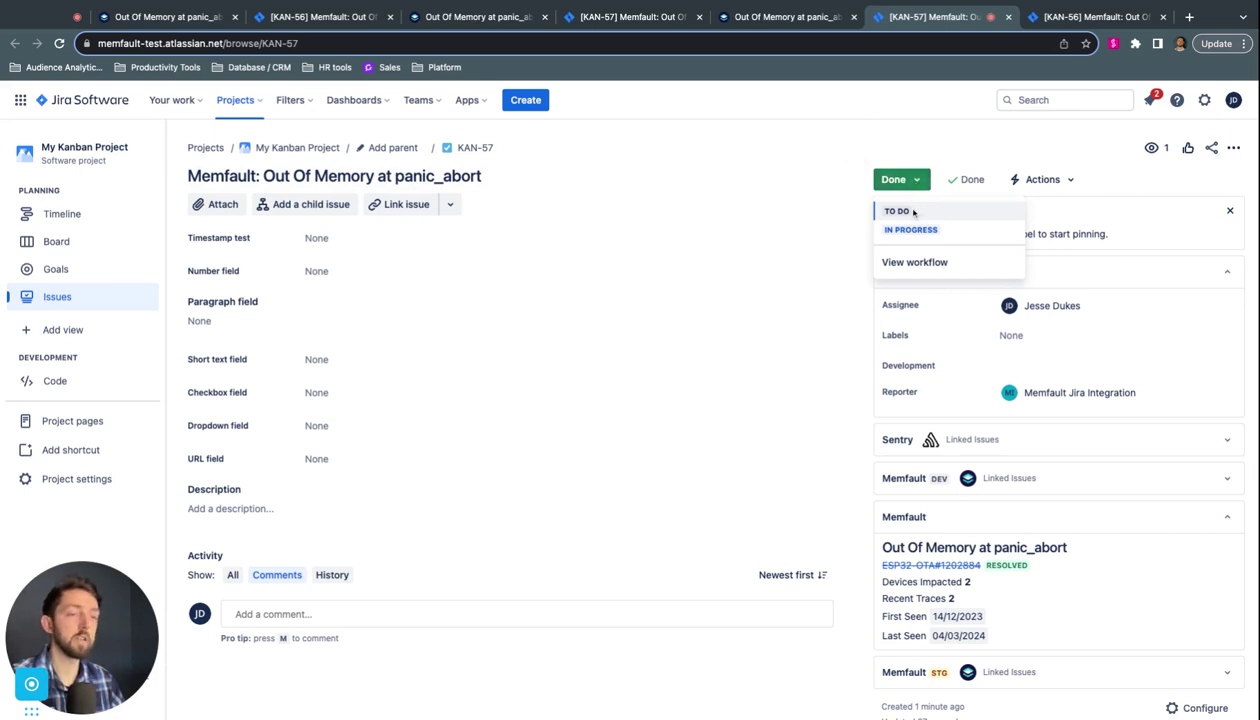
pyautogui.click(911, 213)
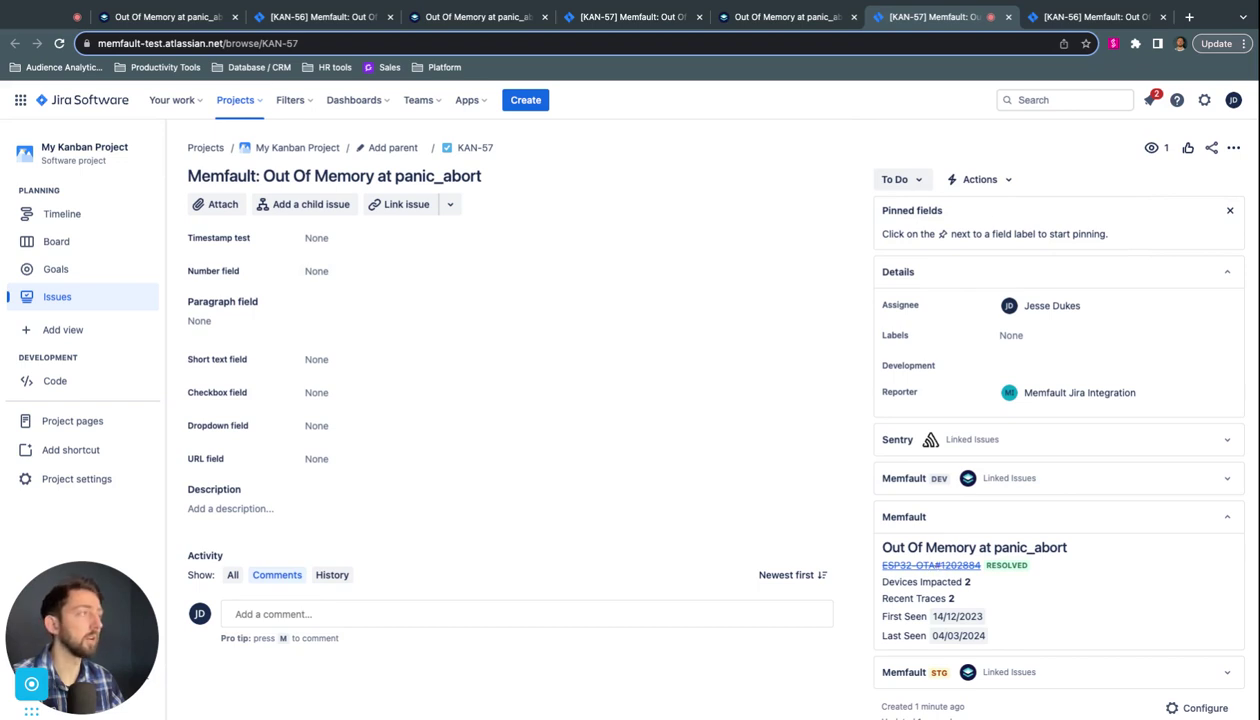
pyautogui.click(931, 565)
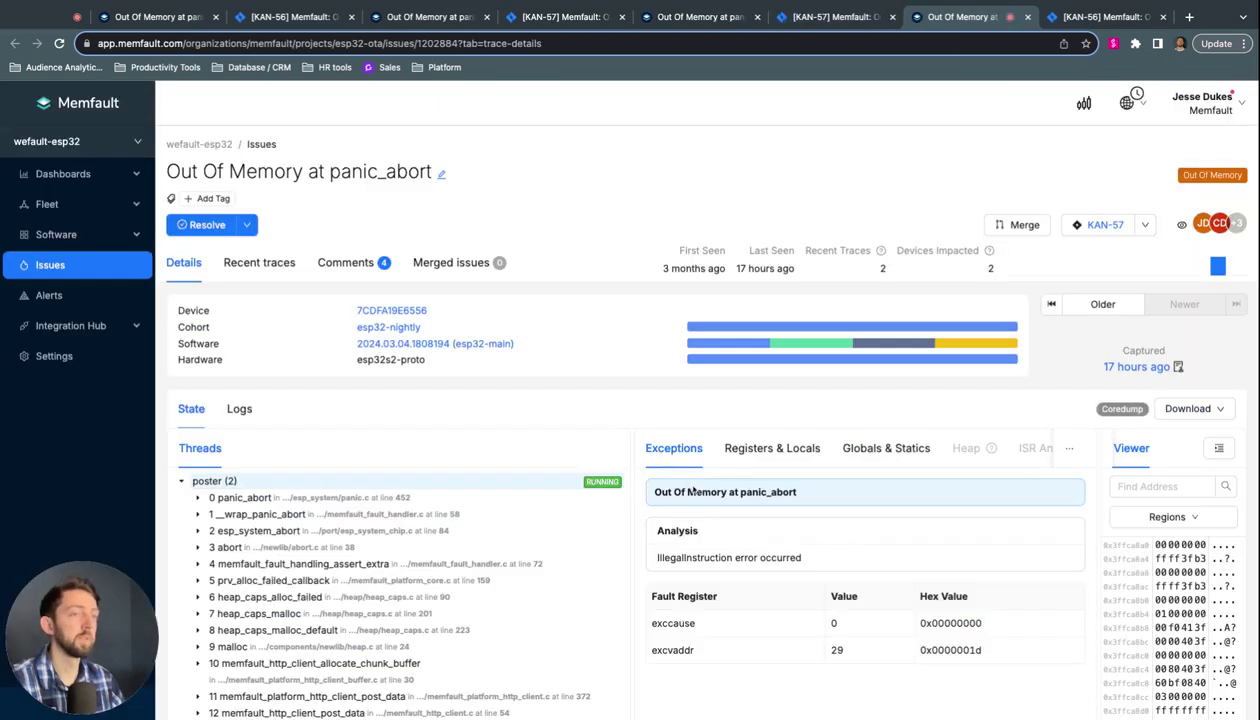
pyautogui.click(244, 225)
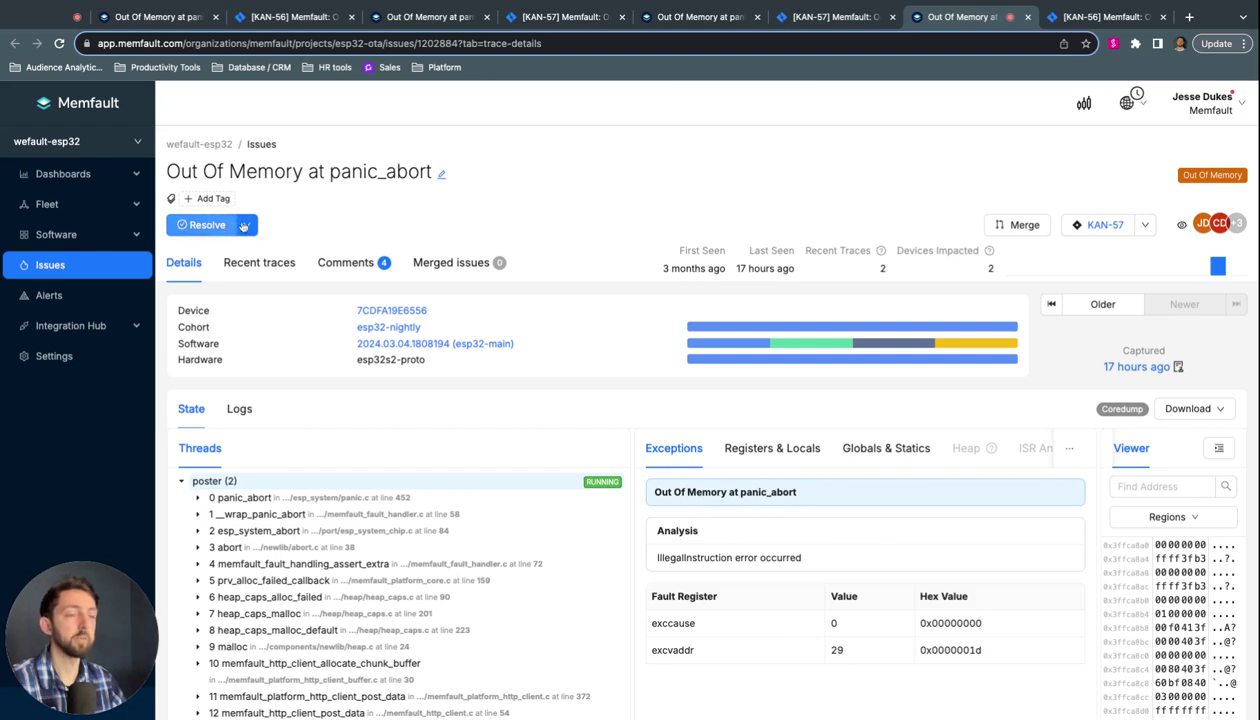